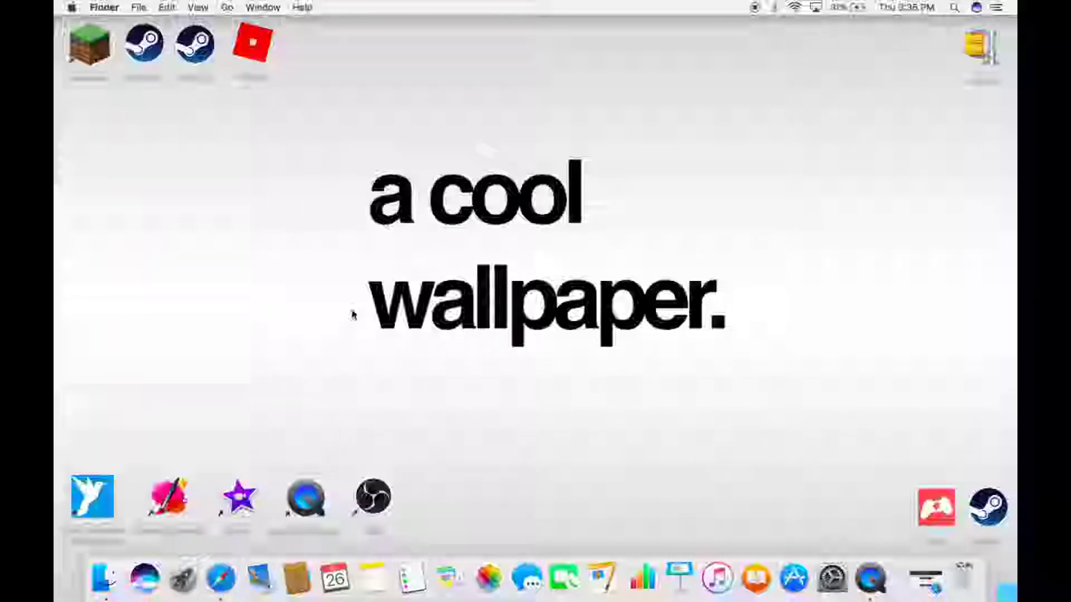
# Download the Forge 1.12.2-14.23.4.2739 installer jar in full-screen Safari, skipping the ad page.
pyautogui.click(225, 577)
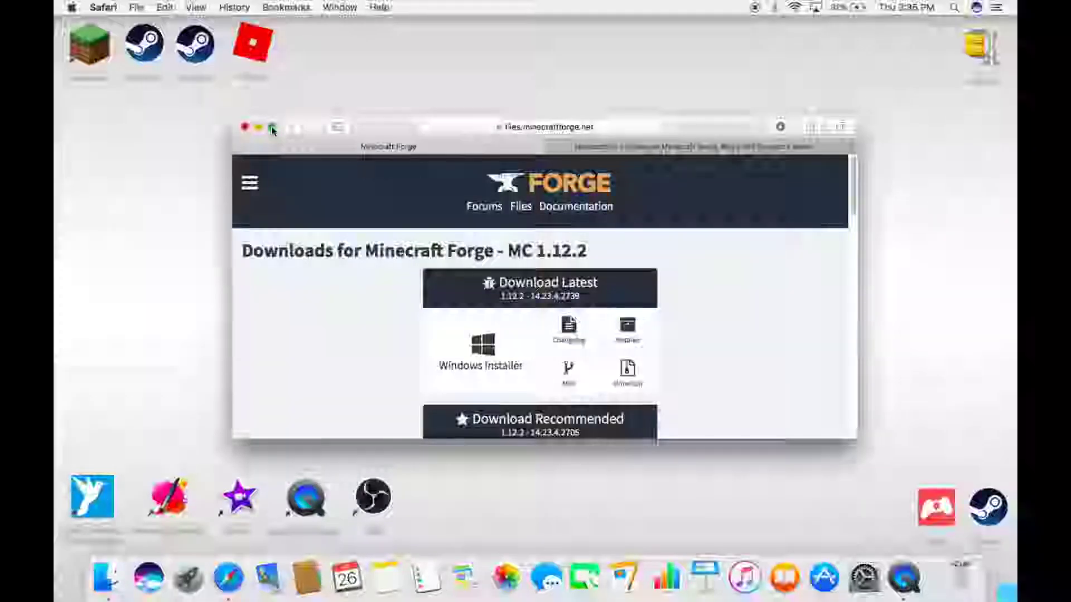
pyautogui.click(272, 128)
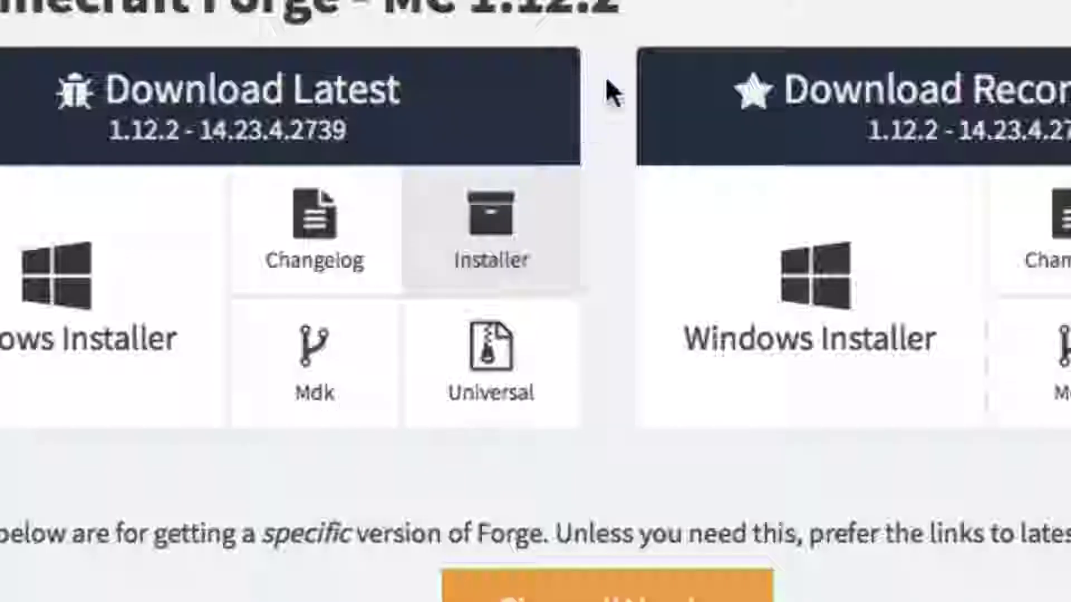
pyautogui.click(527, 251)
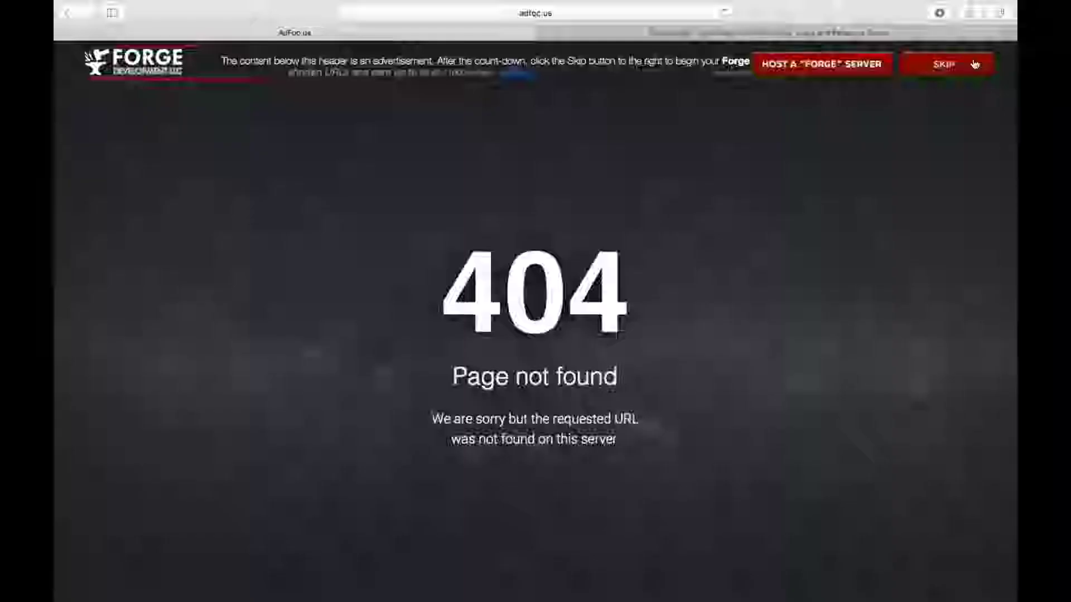
pyautogui.click(975, 64)
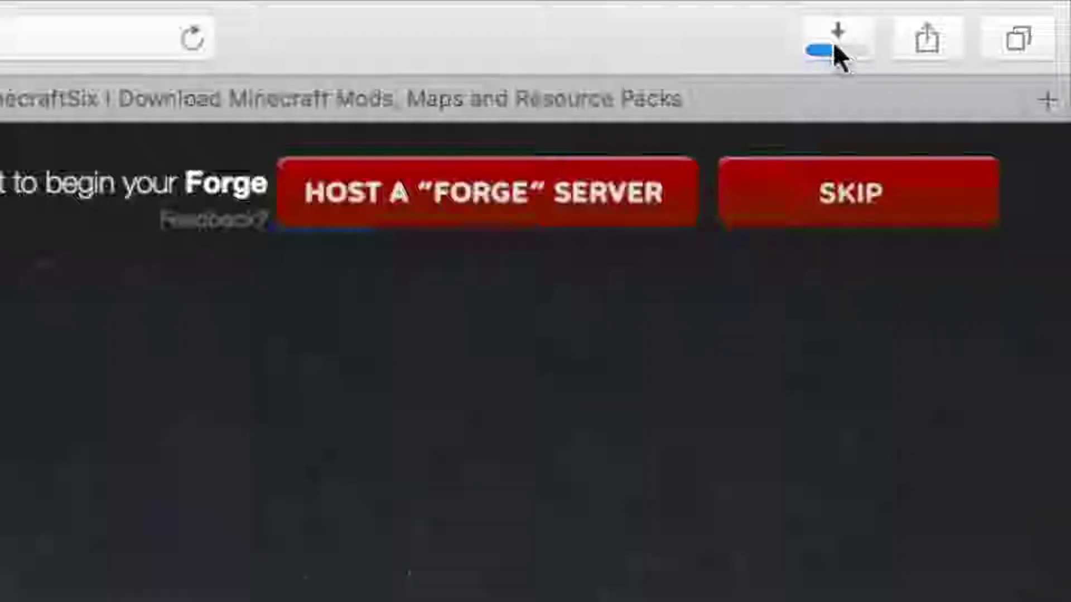
pyautogui.click(938, 17)
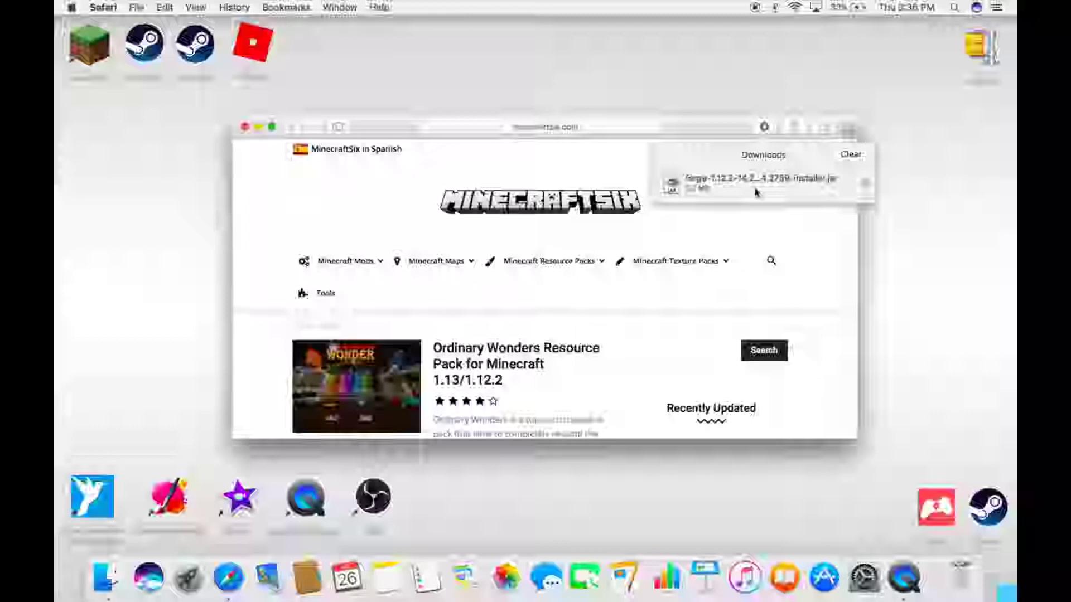
# Move the Forge installer to the desktop, allow it to open, and install the client.
pyautogui.moveTo(755, 192)
pyautogui.mouseDown()
pyautogui.moveTo(648, 96)
pyautogui.moveTo(633, 67)
pyautogui.mouseUp()
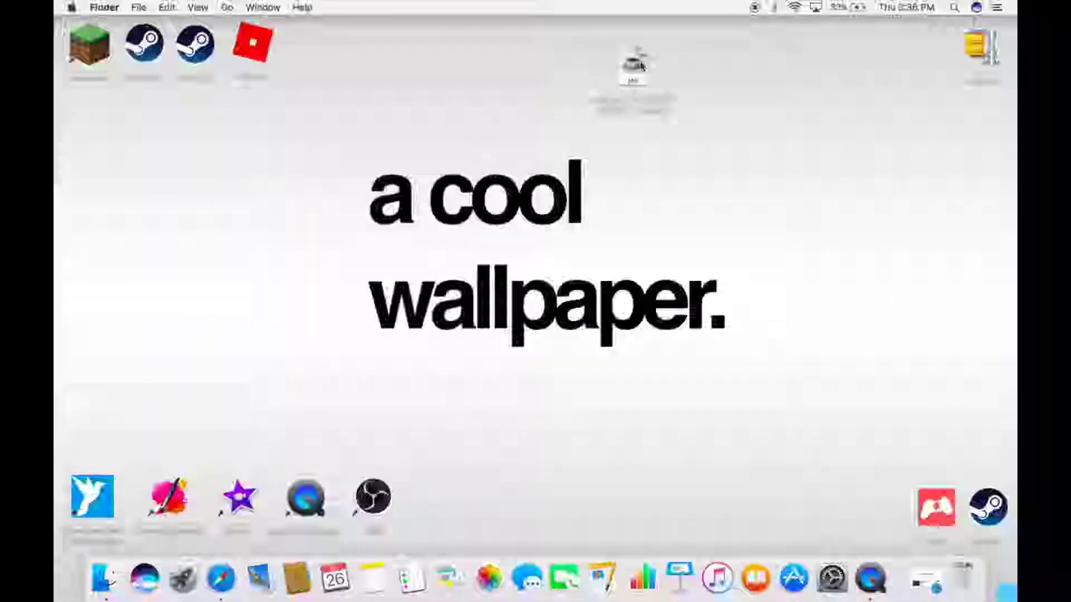
pyautogui.rightClick(642, 66)
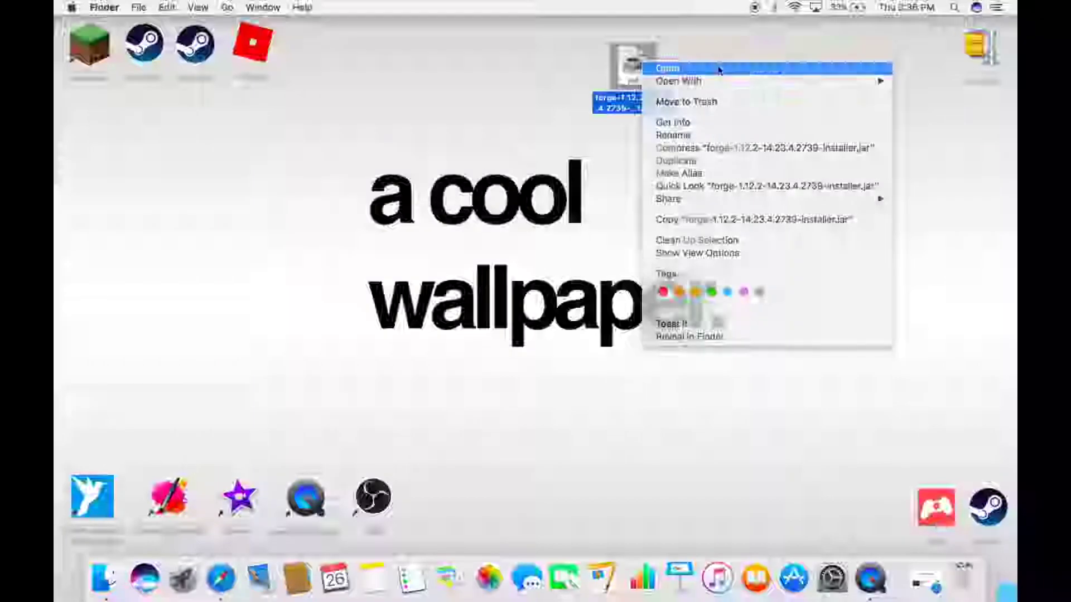
pyautogui.click(345, 170)
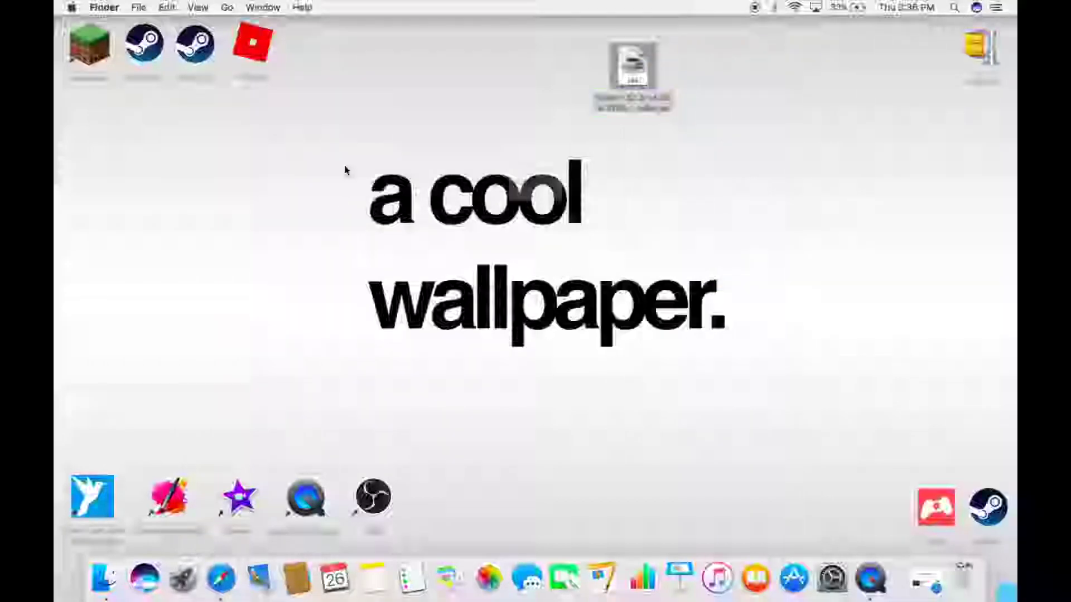
pyautogui.click(586, 240)
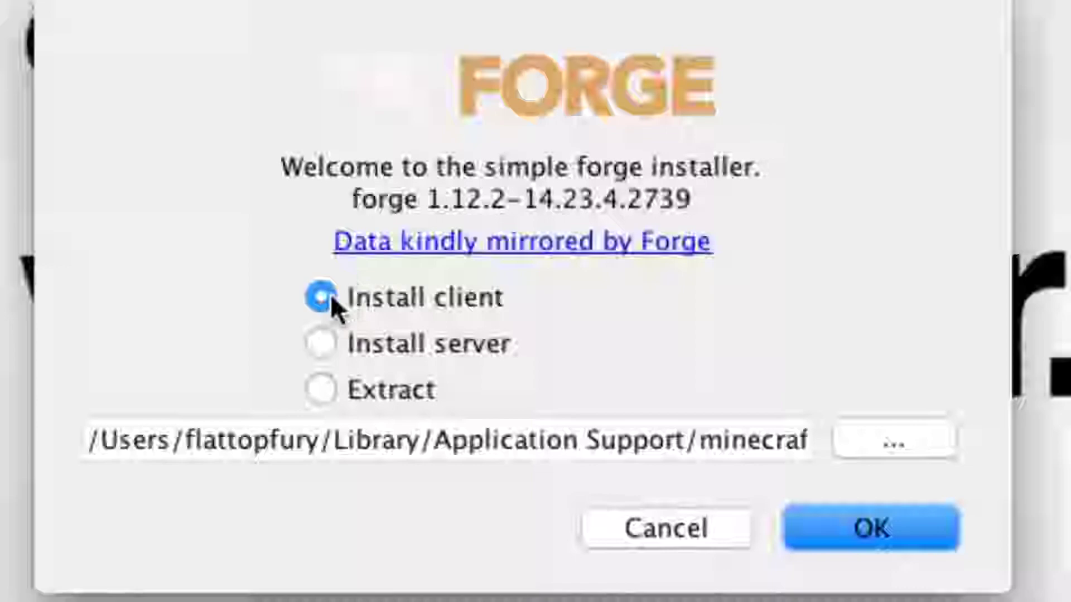
pyautogui.click(876, 530)
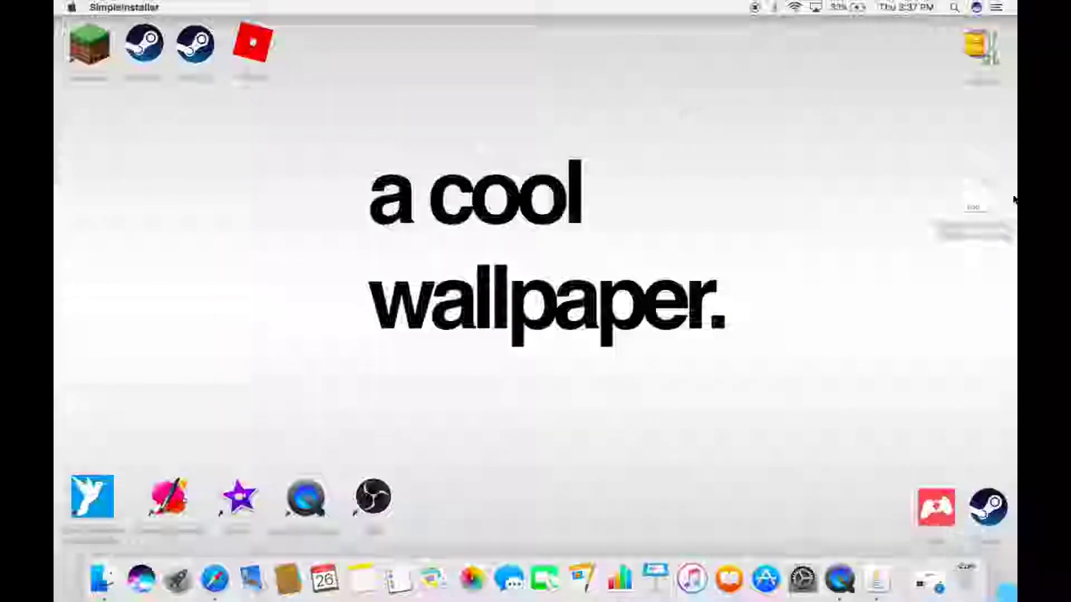
# Open the Dungeon Mobs Reborn article from Safari's Minecraft 1.12.2 mods list.
pyautogui.click(221, 577)
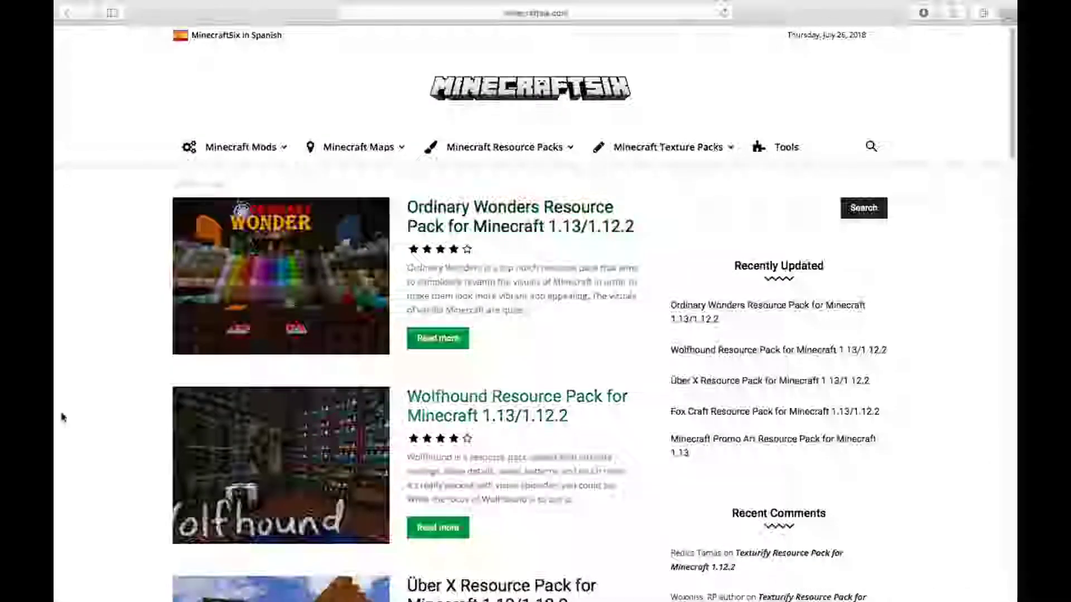
pyautogui.moveTo(268, 168)
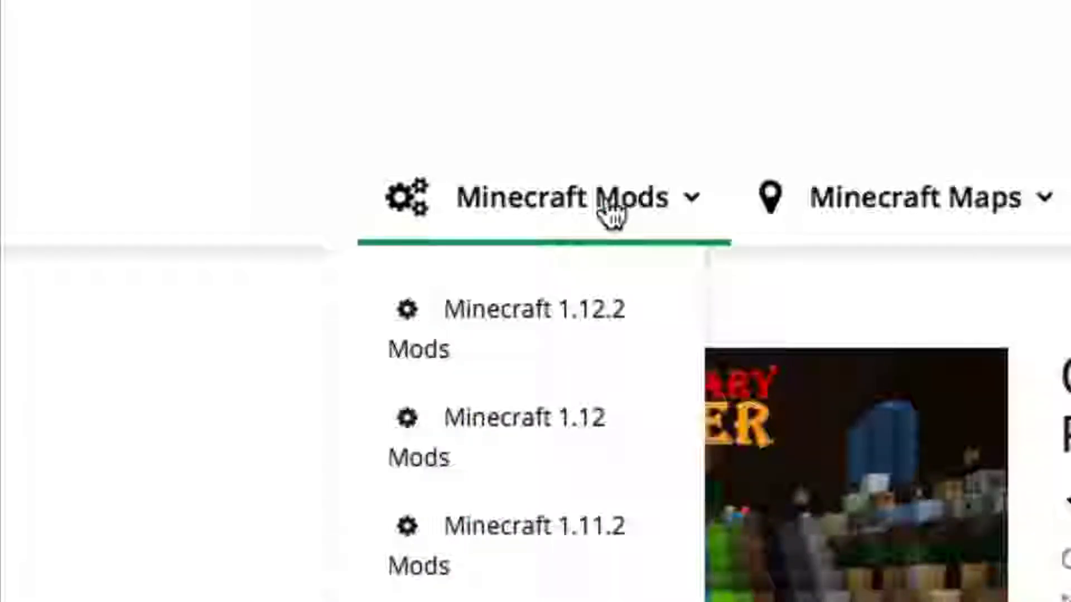
pyautogui.click(596, 245)
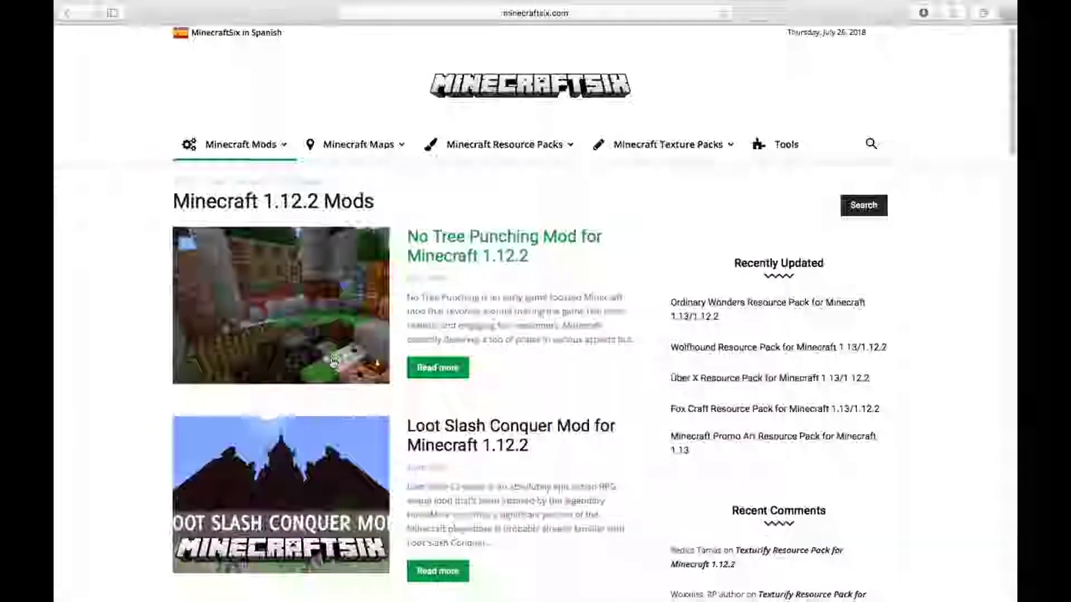
pyautogui.scroll(-5, 390, 366)
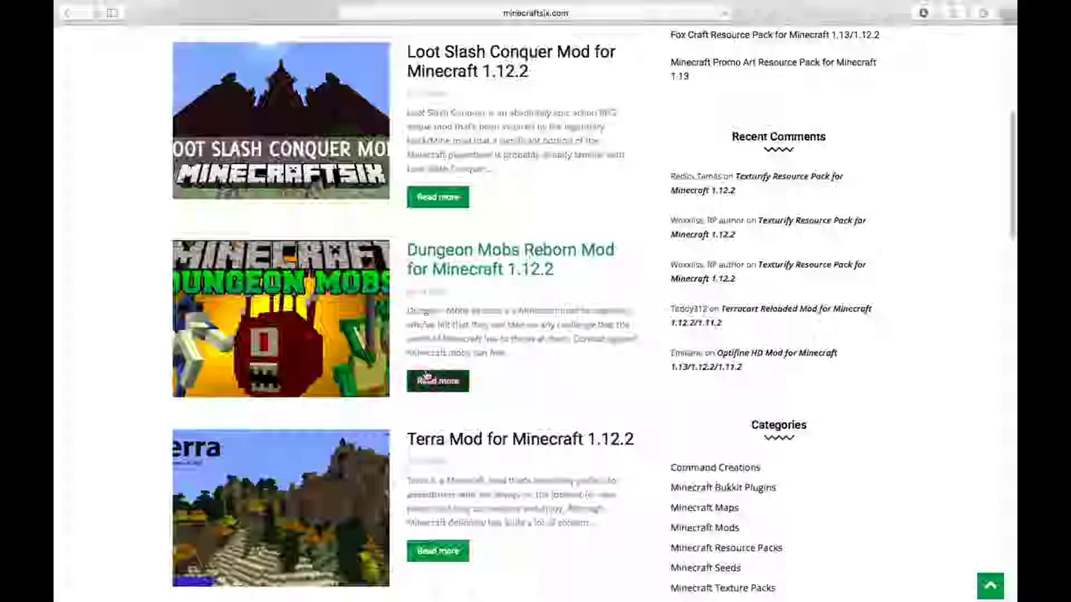
pyautogui.click(430, 385)
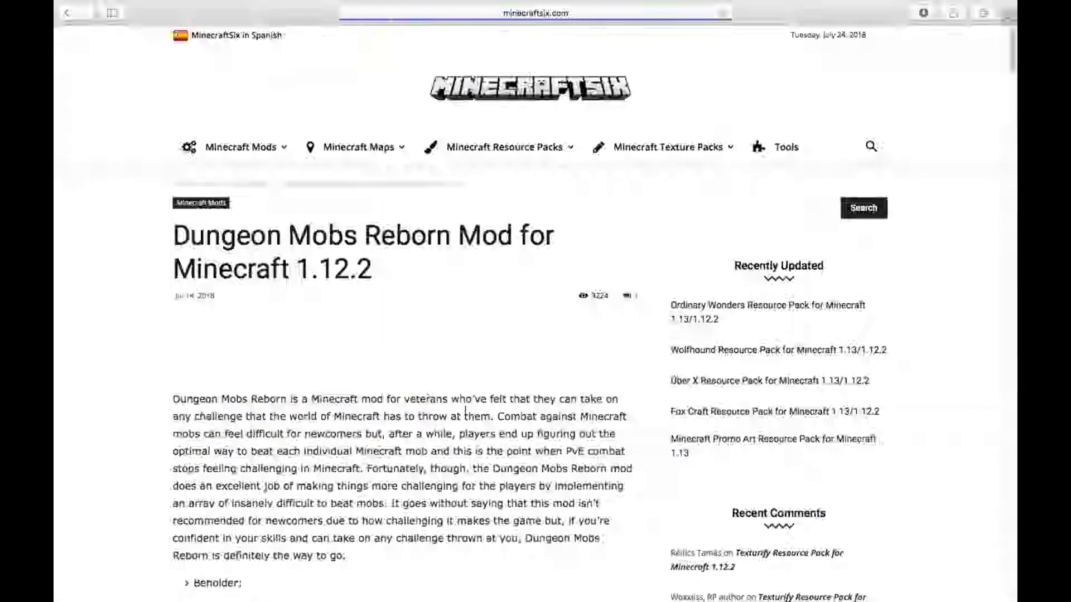
# Download the Dungeon Mobs Reborn 1.12.2 mod jar and check the Downloads list.
pyautogui.scroll(-10, 424, 391)
pyautogui.scroll(5, 398, 364)
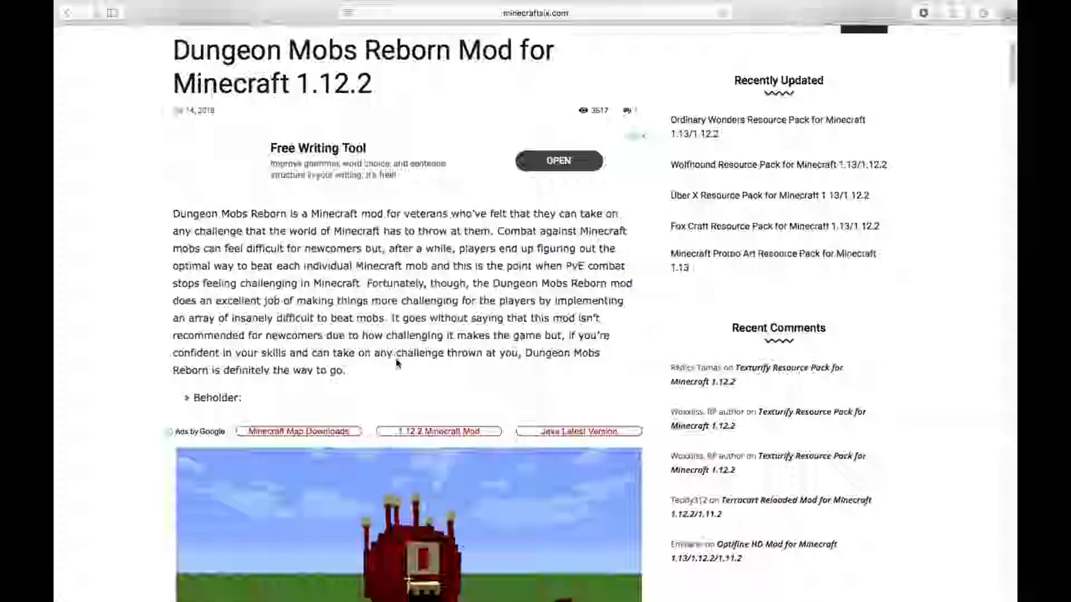
pyautogui.scroll(-5, 397, 363)
pyautogui.scroll(-7, 446, 317)
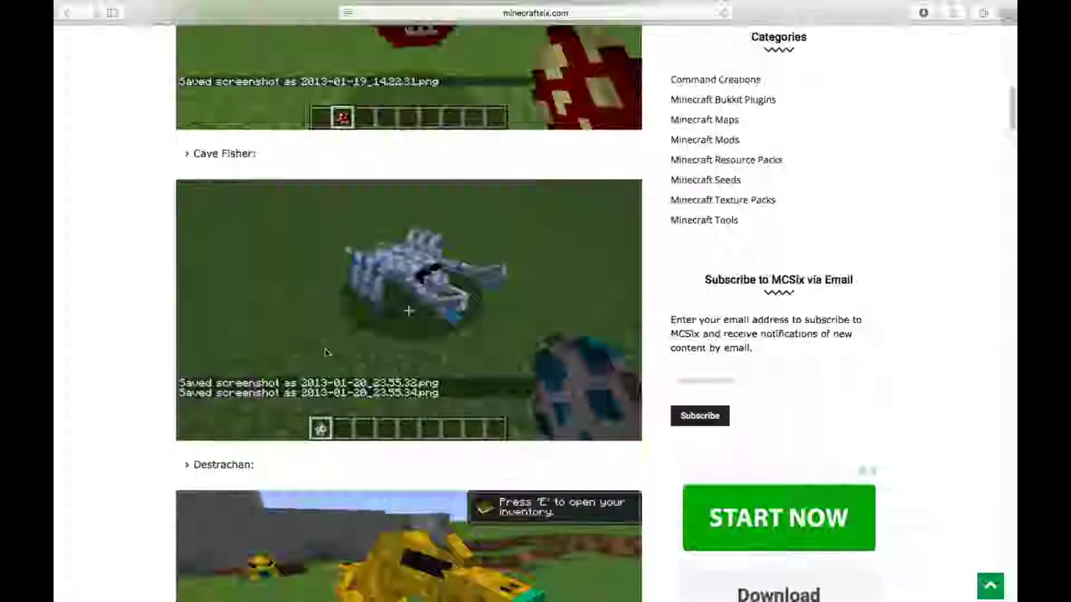
pyautogui.scroll(-20, 327, 352)
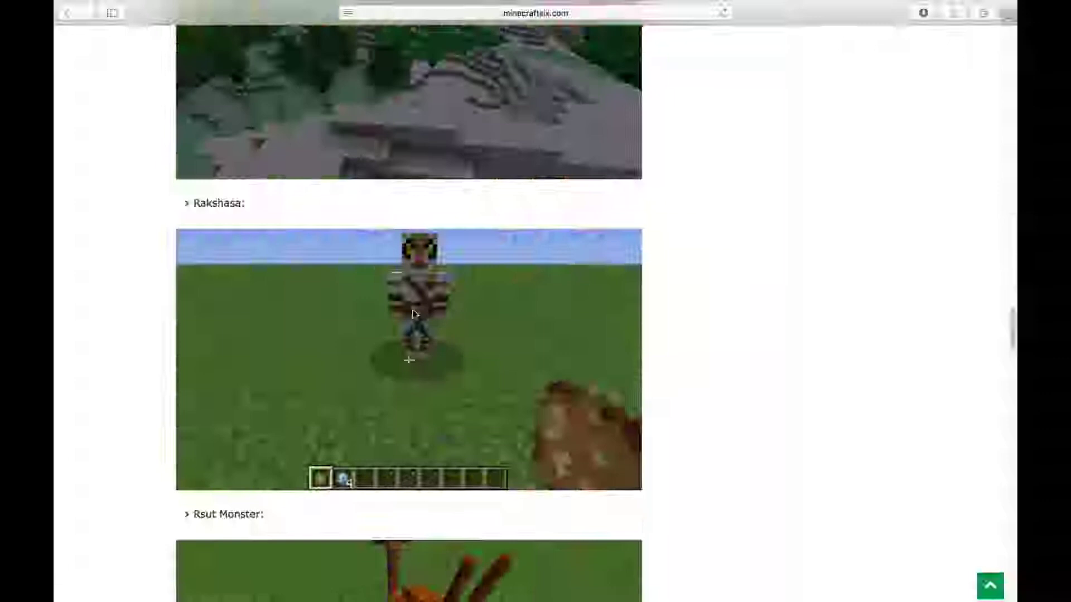
pyautogui.scroll(-20, 413, 312)
pyautogui.scroll(8, 413, 311)
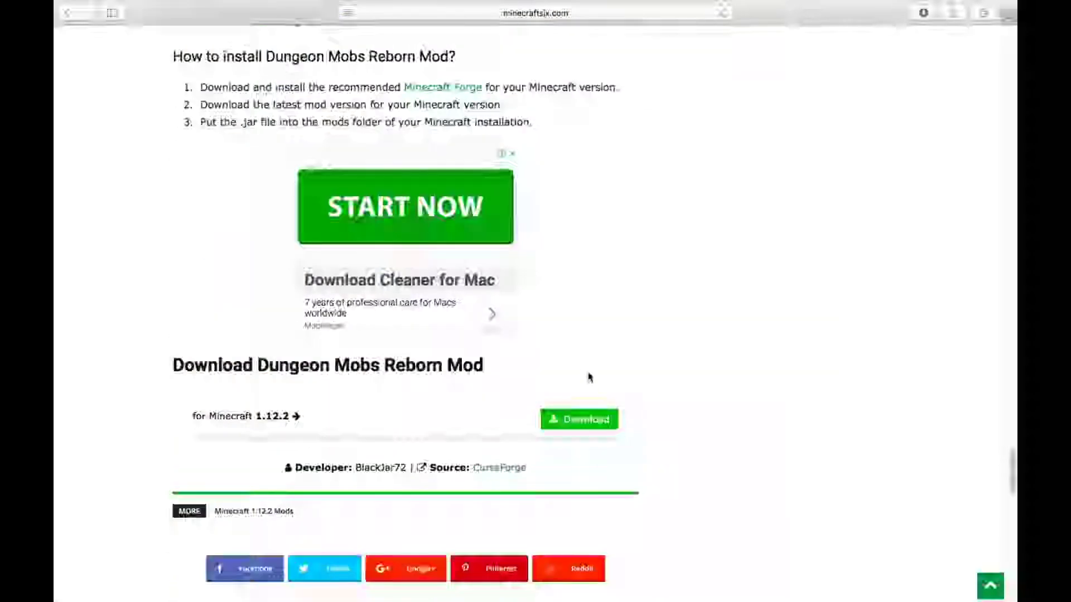
pyautogui.click(512, 154)
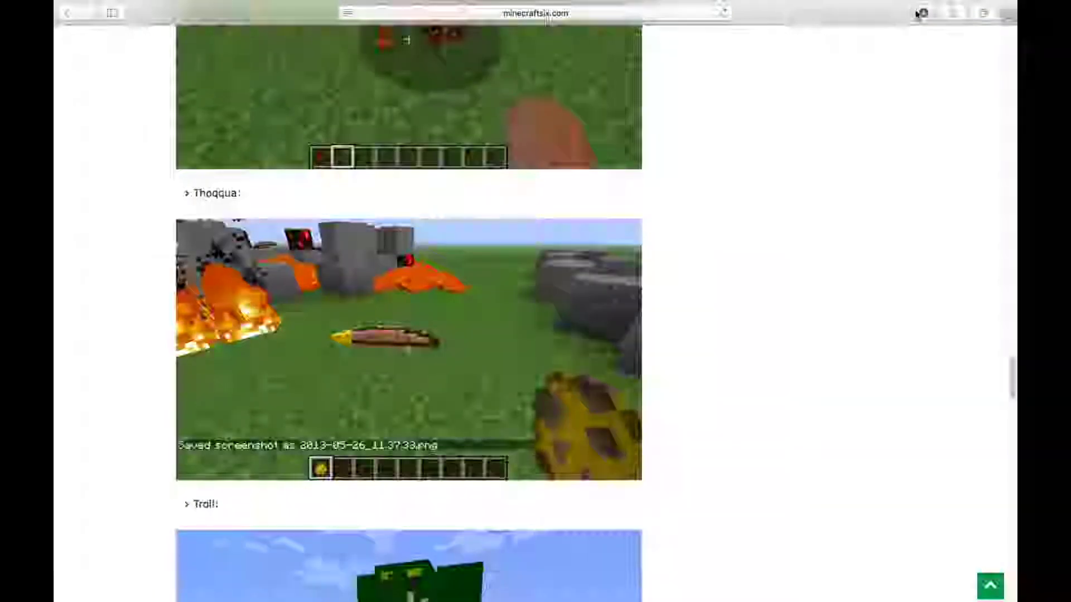
pyautogui.click(924, 12)
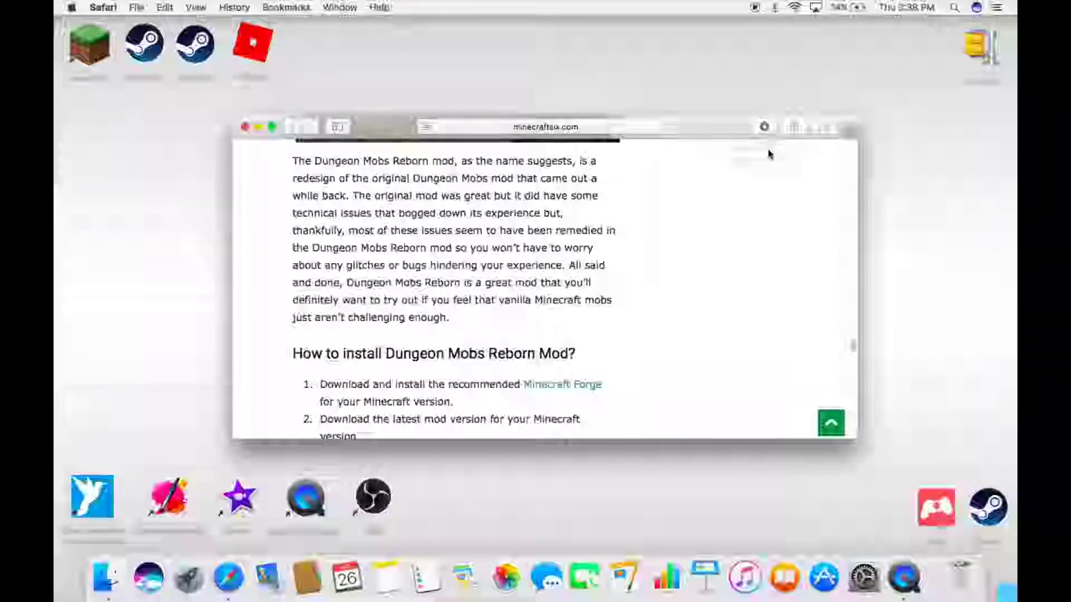
# Put the Dungeon Mobs mod jar on the desktop and close Safari.
pyautogui.click(764, 127)
pyautogui.moveTo(662, 89); pyautogui.dragTo(664, 88)
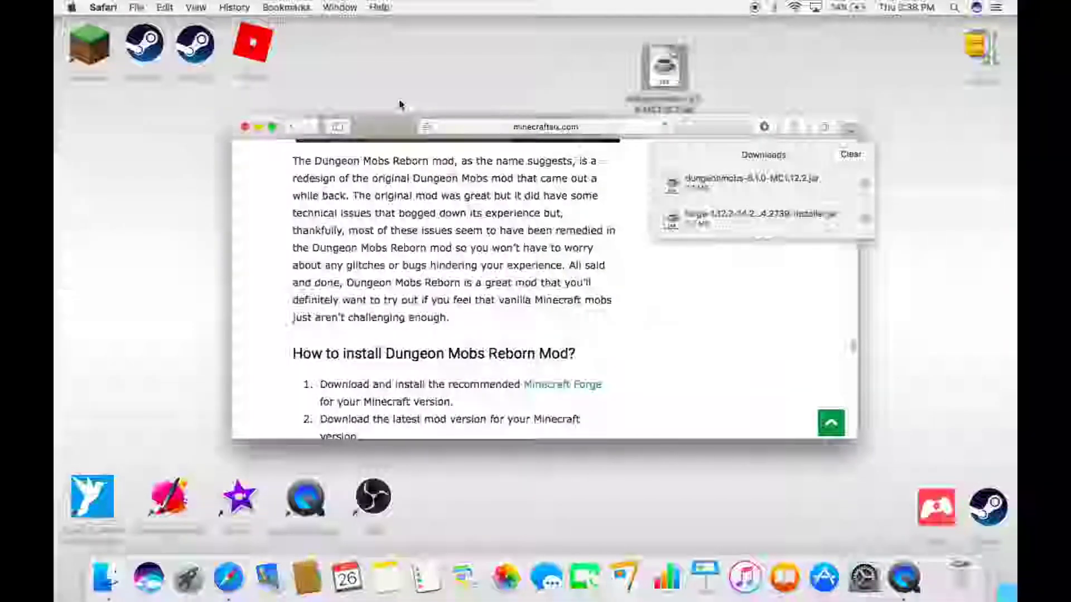
pyautogui.click(244, 129)
pyautogui.click(357, 155)
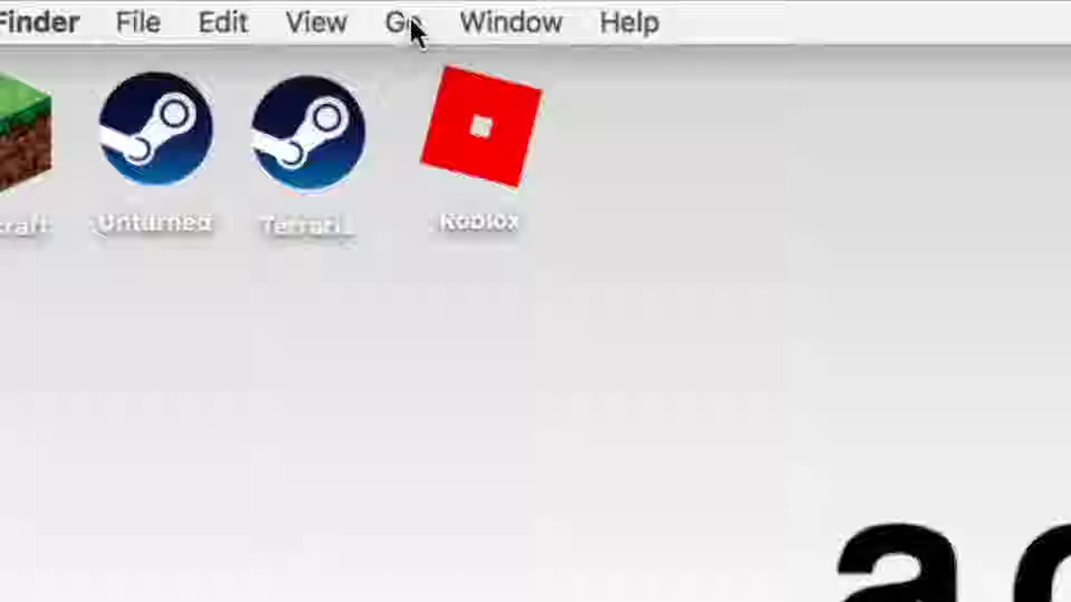
# Open the hidden user Library folder from Finder's Go menu using Alt.
pyautogui.click(234, 10)
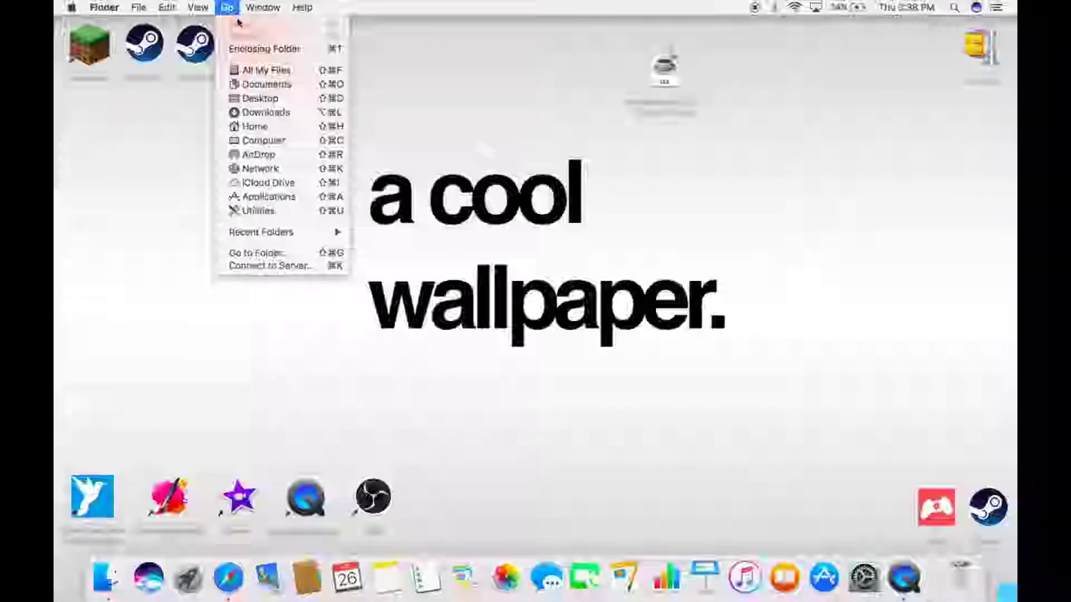
pyautogui.press('alt')
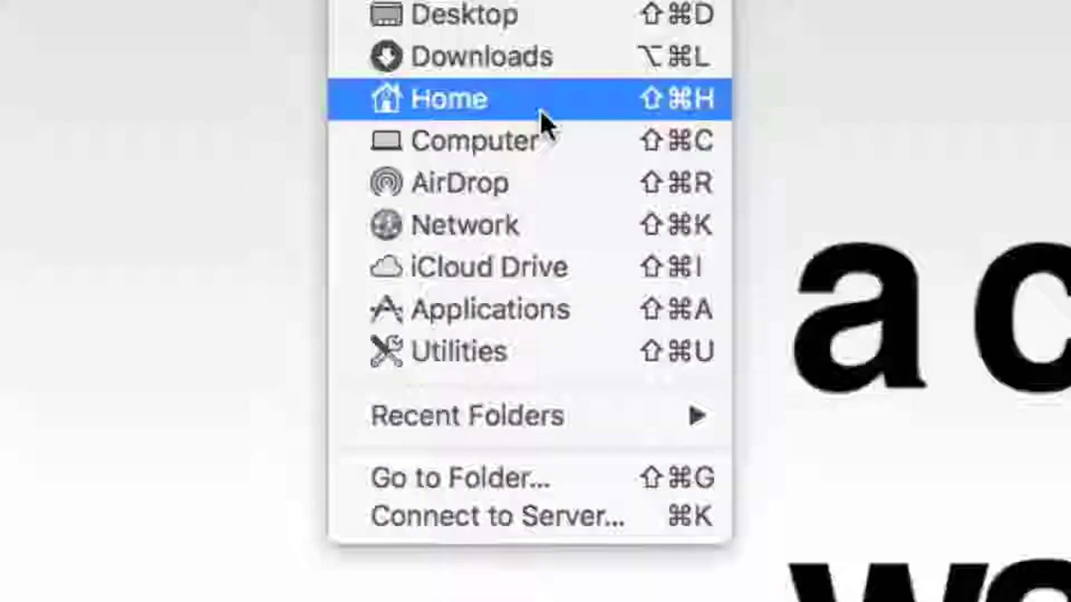
pyautogui.press('alt')
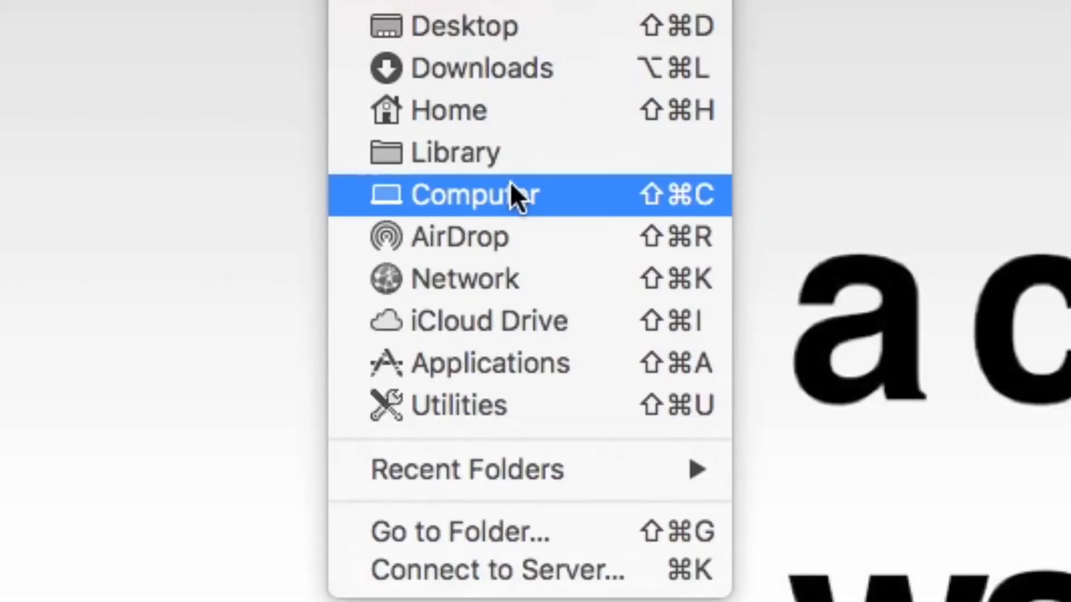
pyautogui.click(273, 143)
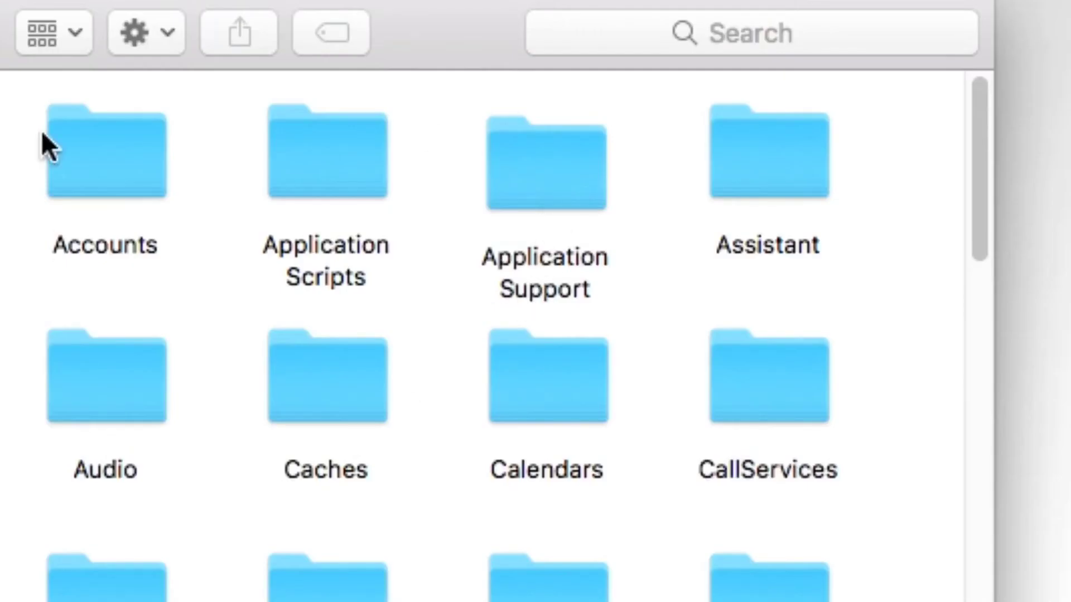
pyautogui.scroll(-5, 635, 212)
pyautogui.scroll(5, 637, 209)
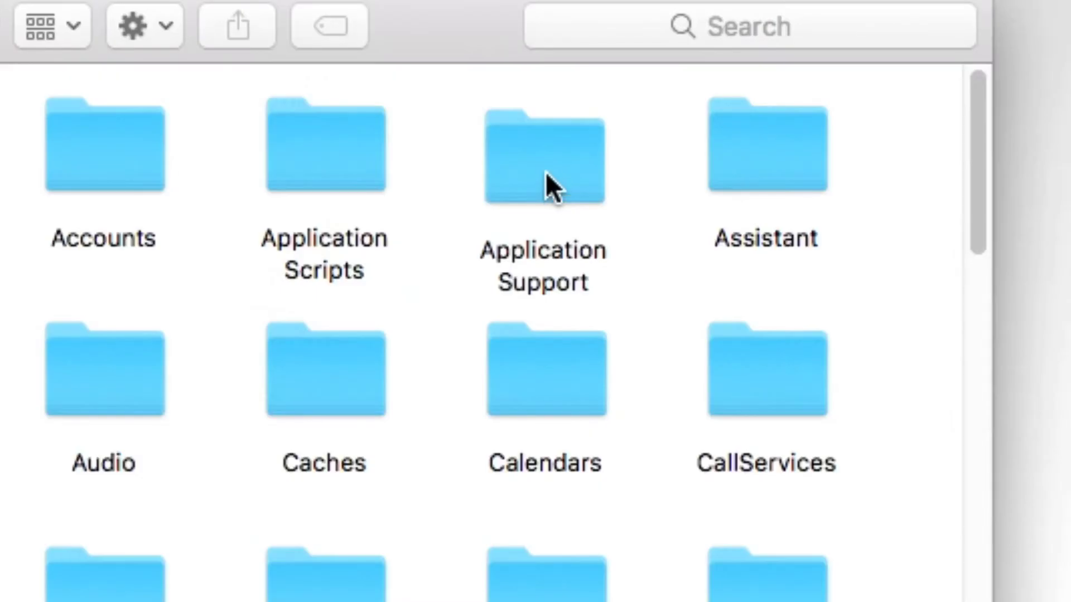
# Open Application Support and scroll through its folders to the minecraft folder.
pyautogui.doubleClick(546, 172)
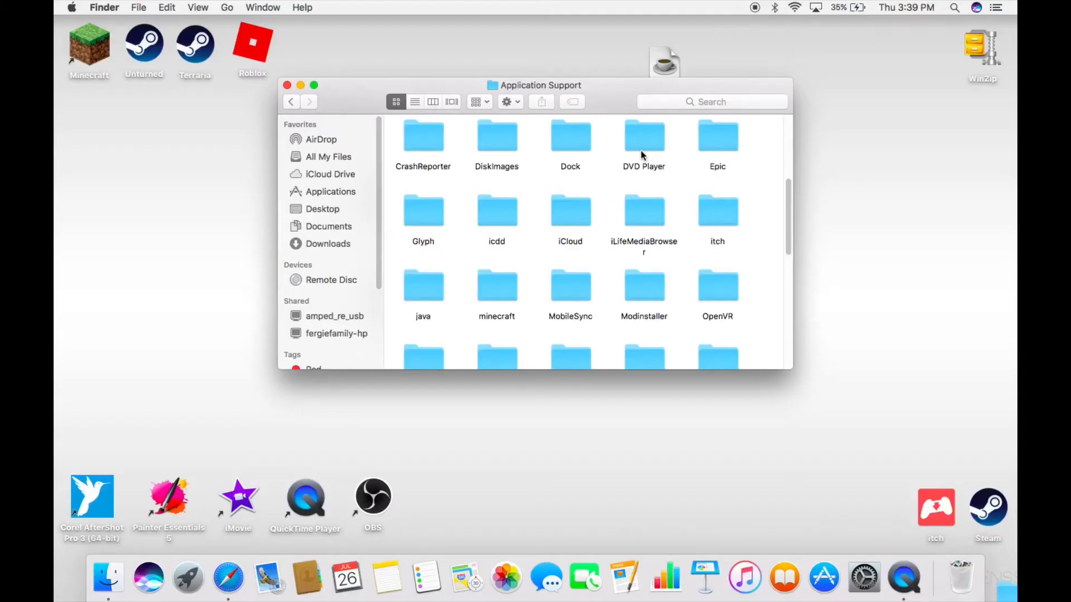
pyautogui.scroll(-5, 563, 262)
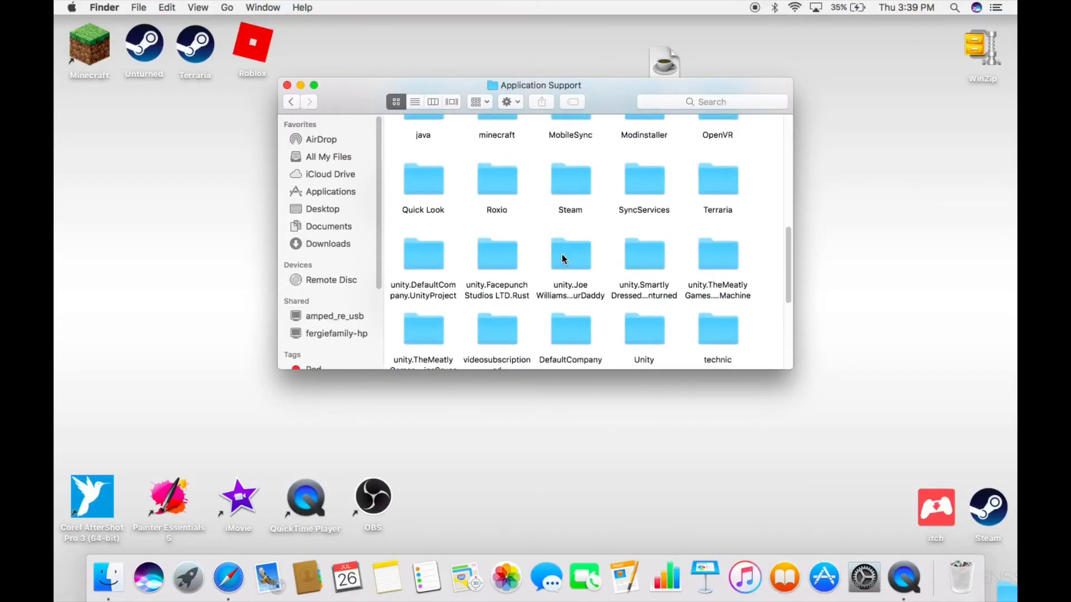
pyautogui.scroll(4, 561, 258)
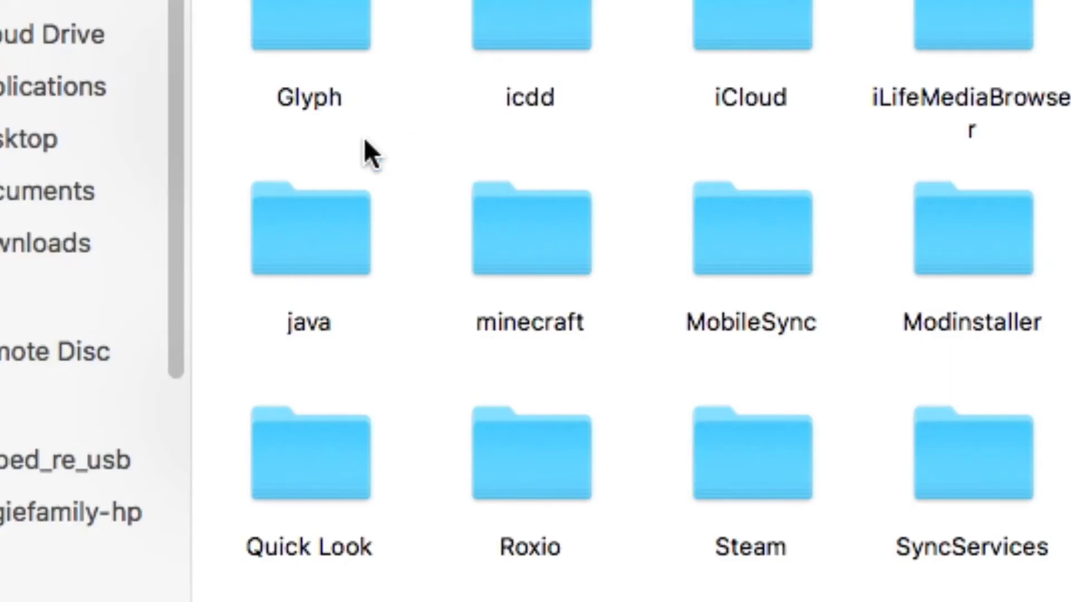
pyautogui.scroll(-5, 920, 91)
pyautogui.scroll(-4, 626, 192)
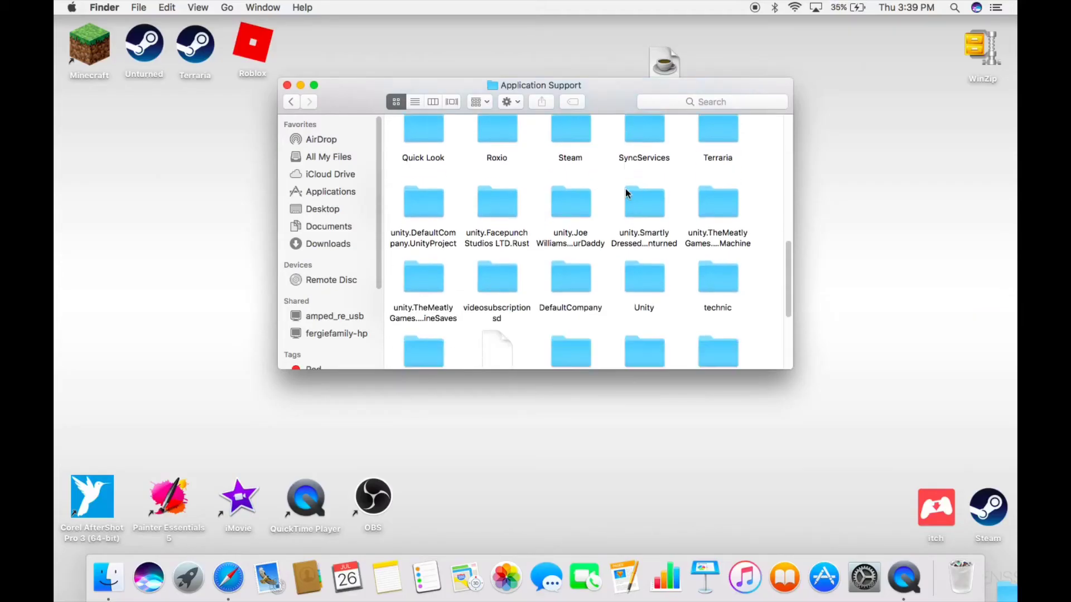
pyautogui.scroll(-2, 625, 192)
pyautogui.scroll(10, 626, 173)
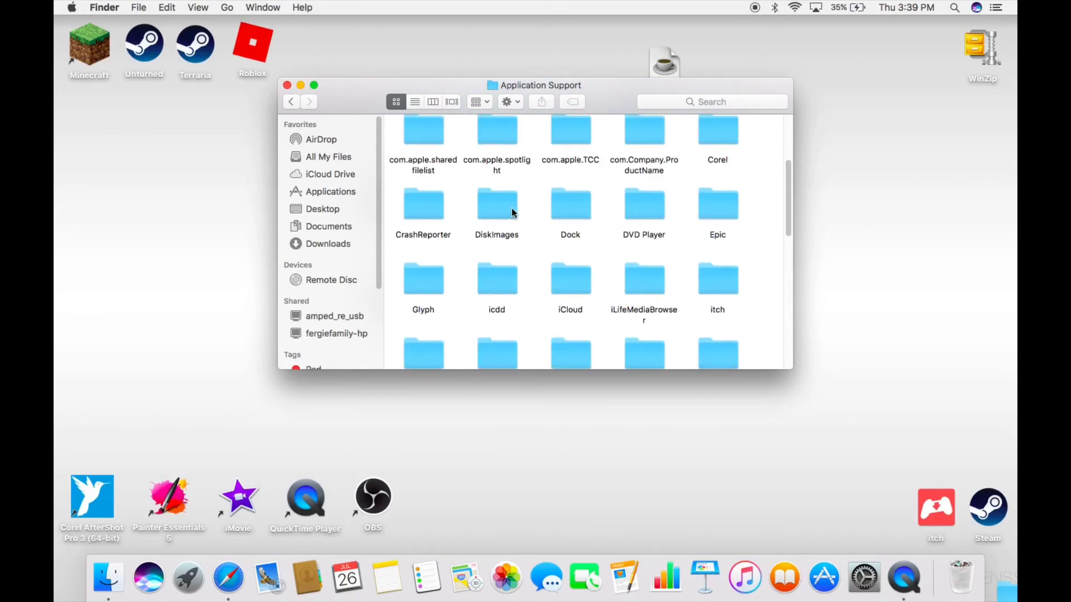
pyautogui.scroll(-3, 509, 213)
# Open minecraft > mods and drag dungeonmobs-5.1.0-MC1.12.2.jar from the desktop into it.
pyautogui.click(499, 293)
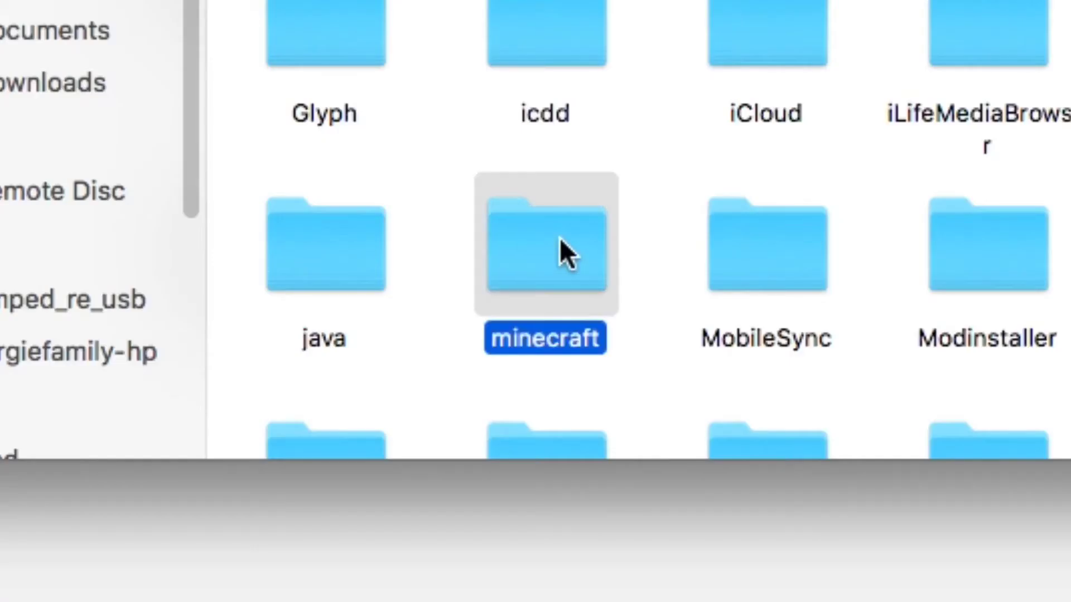
pyautogui.doubleClick(560, 239)
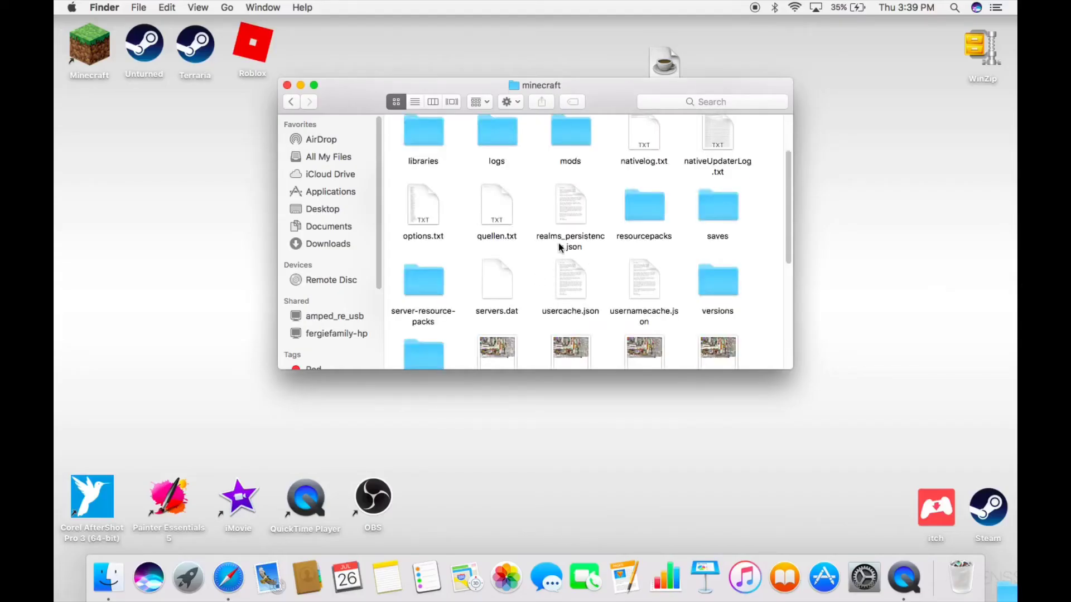
pyautogui.scroll(3, 592, 168)
pyautogui.scroll(-3, 592, 175)
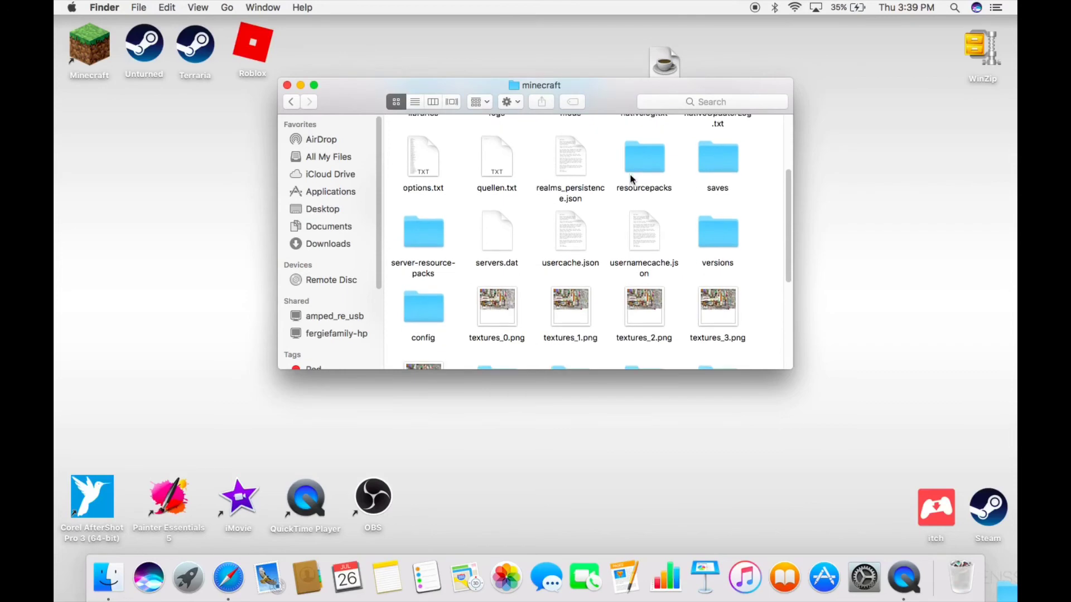
pyautogui.scroll(-5, 632, 179)
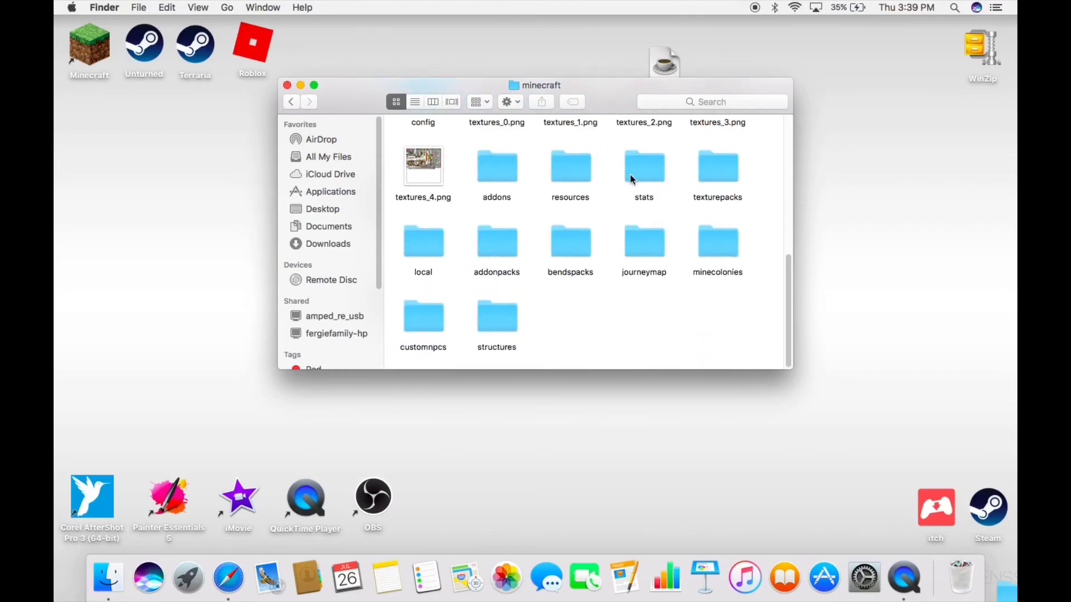
pyautogui.scroll(5, 632, 178)
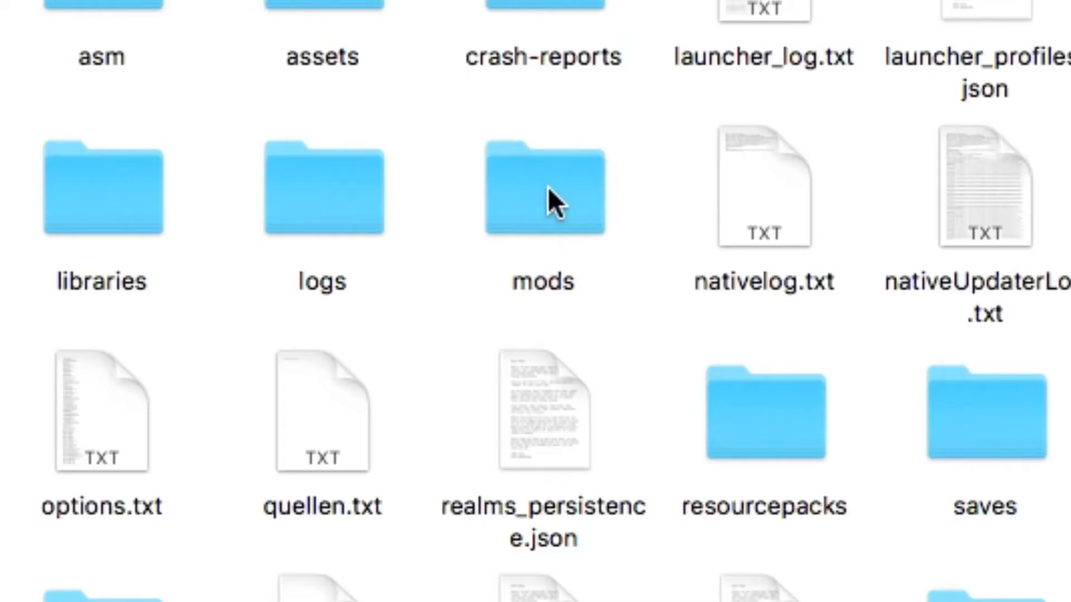
pyautogui.doubleClick(572, 216)
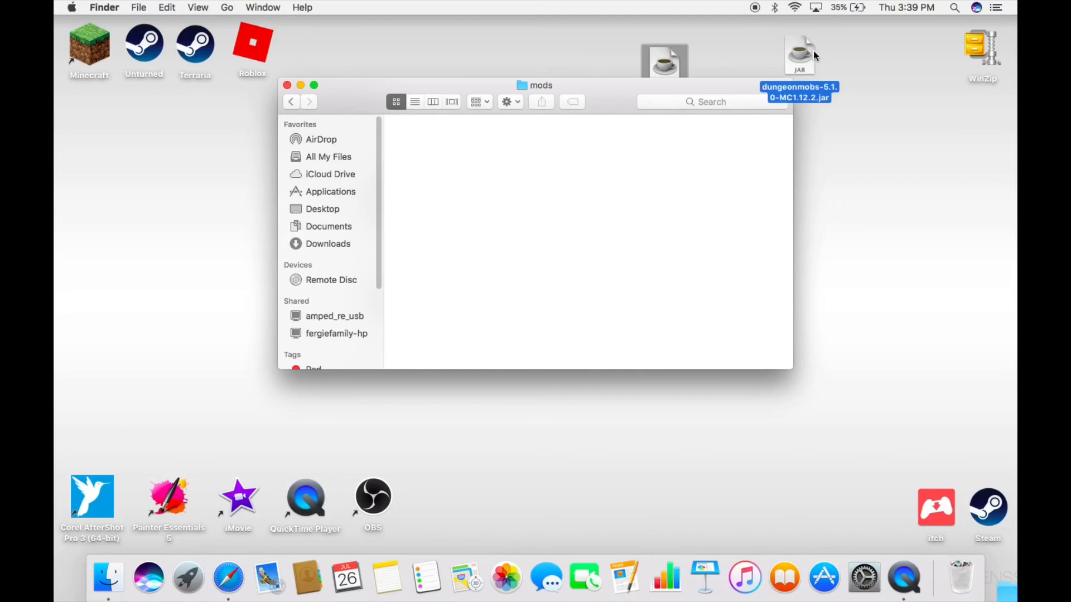
pyautogui.moveTo(815, 55)
pyautogui.mouseDown()
pyautogui.moveTo(750, 142)
pyautogui.moveTo(413, 127)
pyautogui.mouseUp()
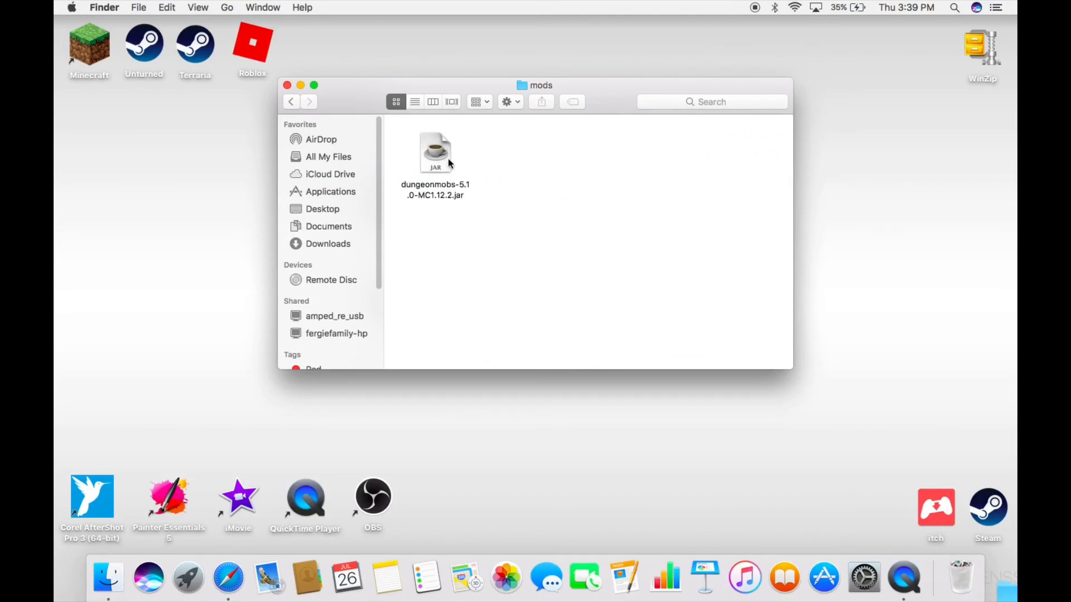
# Create a 'Mods Video' launcher installation using release 1.12.2-forge1.12.2-14.23.4.2739.
pyautogui.click(288, 86)
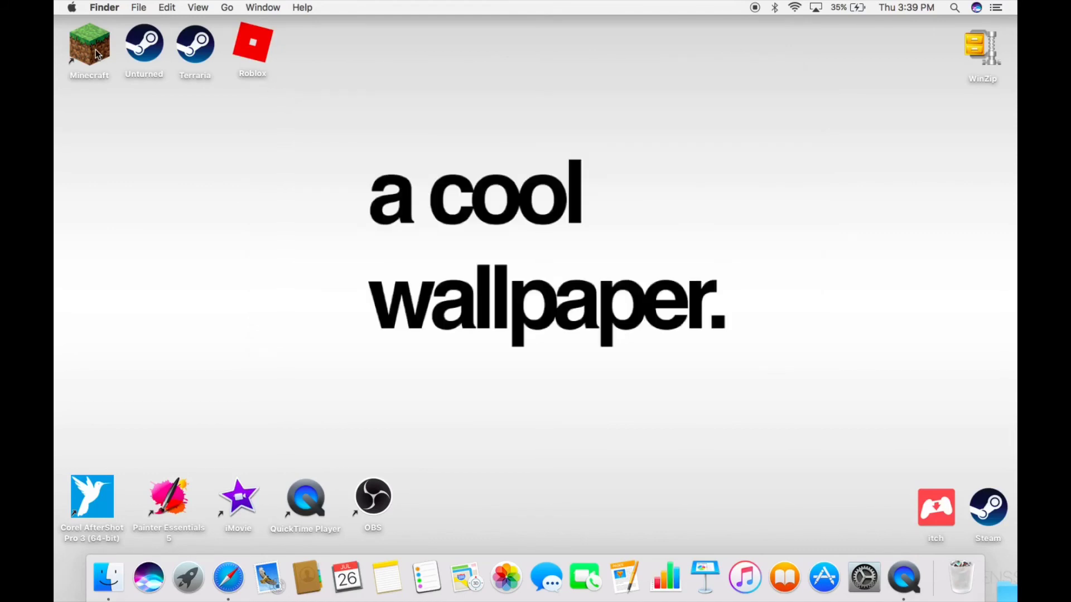
pyautogui.doubleClick(96, 51)
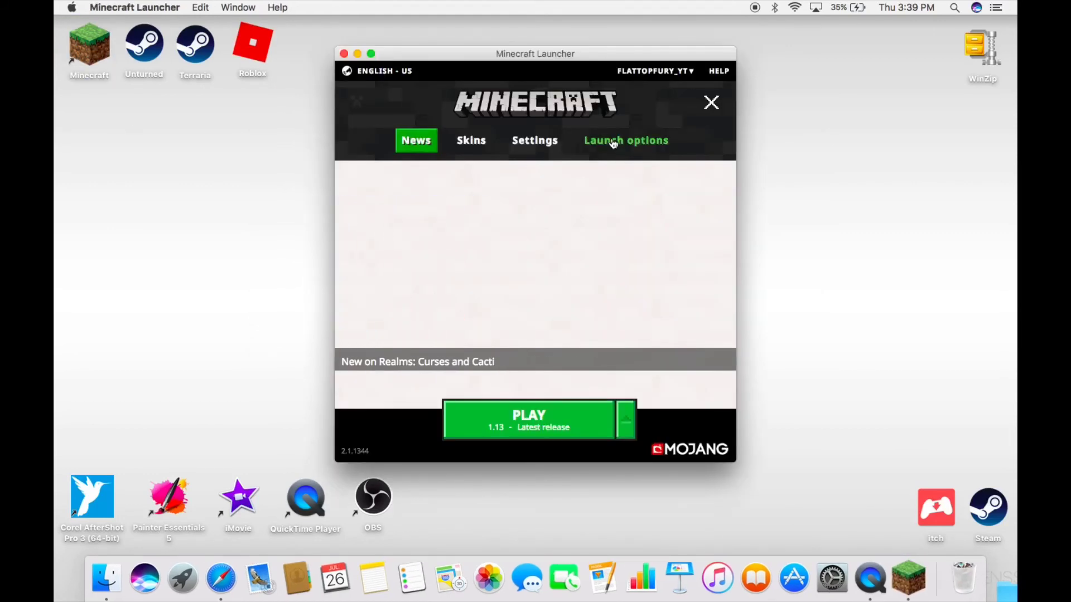
pyautogui.click(614, 143)
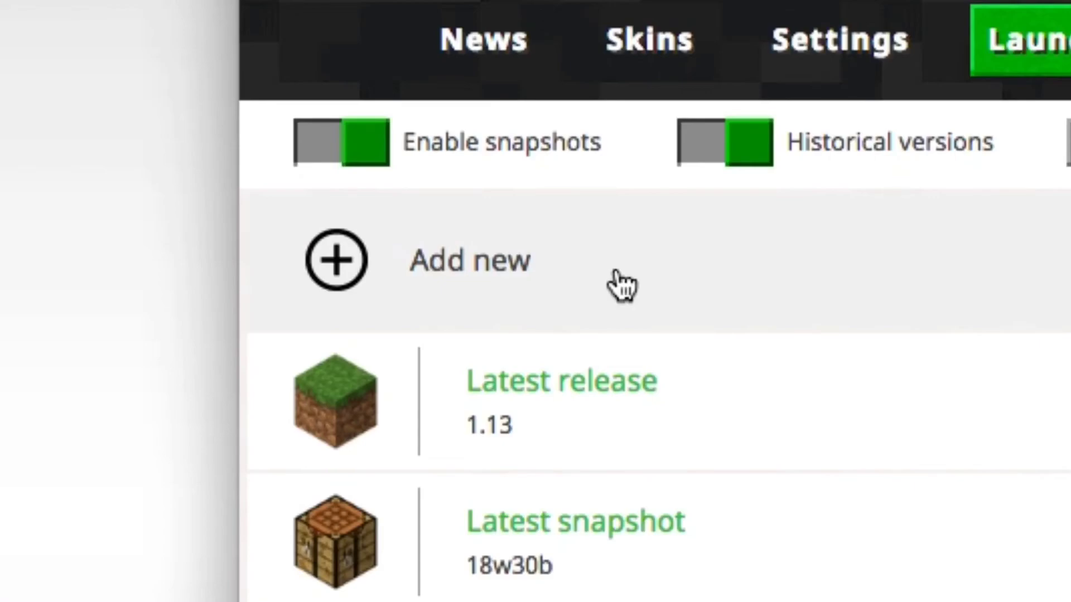
pyautogui.click(622, 285)
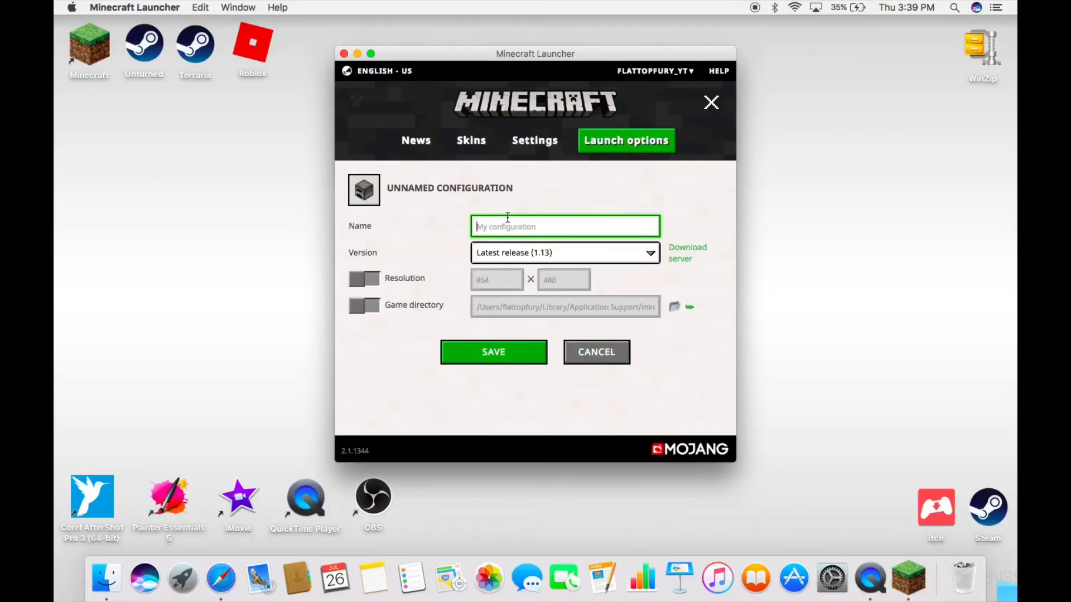
pyautogui.write('Mods Video')
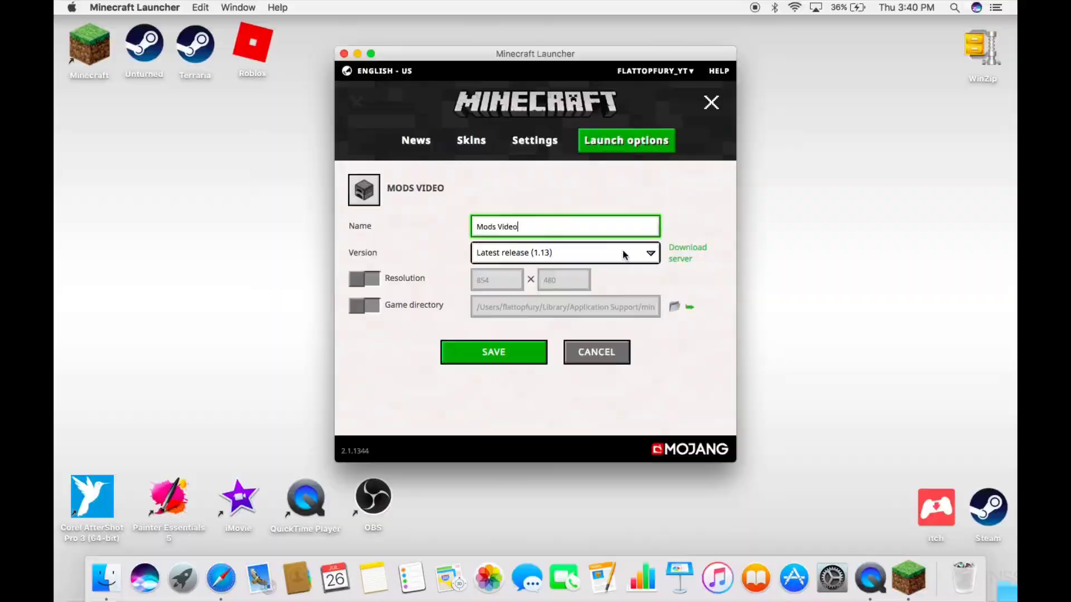
pyautogui.click(625, 255)
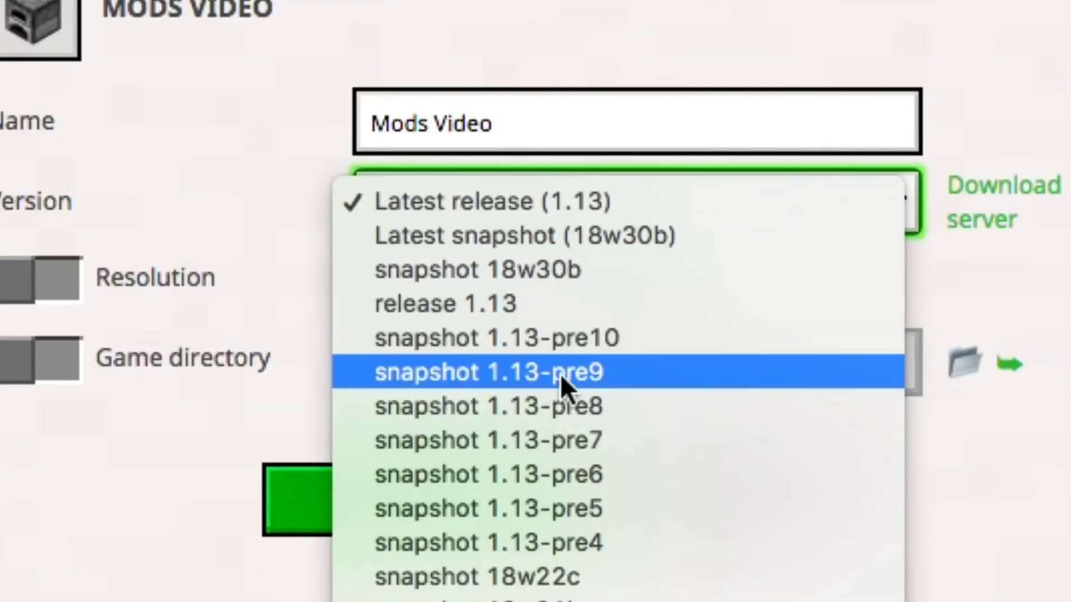
pyautogui.scroll(-20, 601, 474)
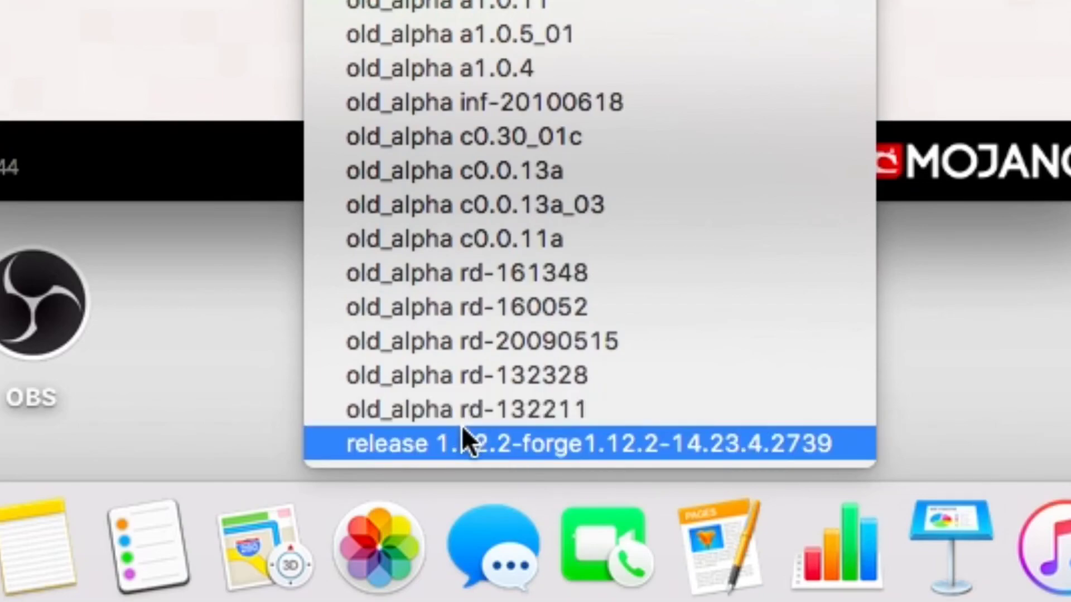
pyautogui.click(468, 442)
pyautogui.click(518, 348)
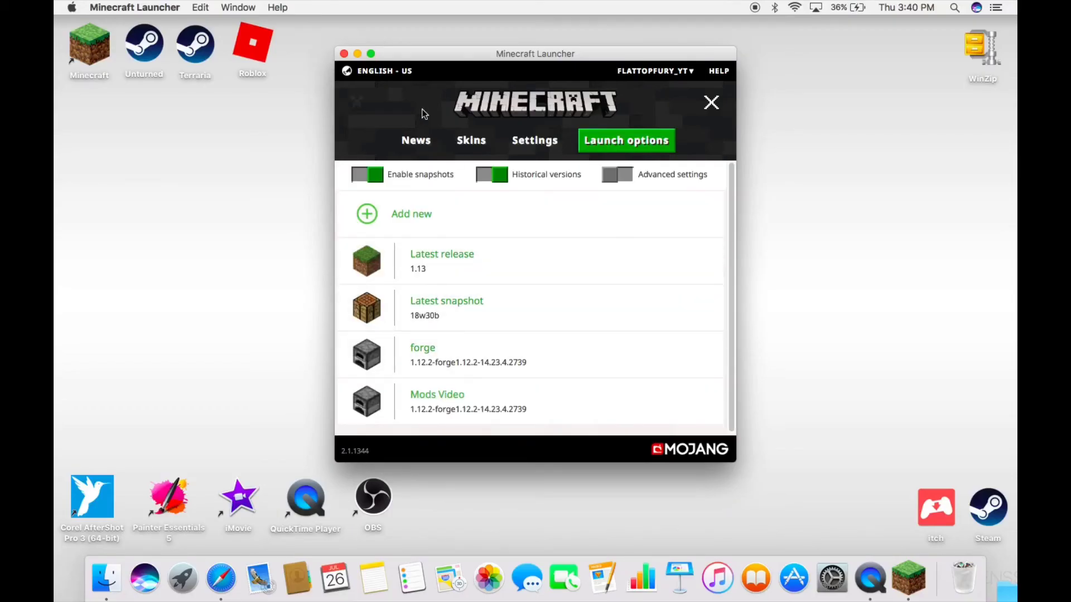
# Select the Mods Video installation and start the game.
pyautogui.click(416, 140)
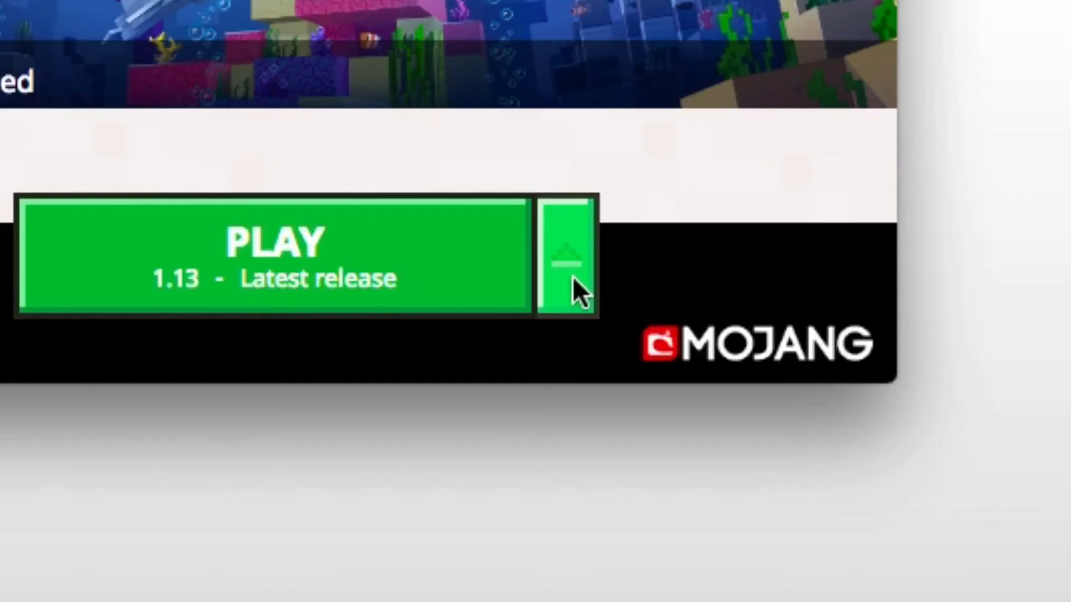
pyautogui.click(628, 427)
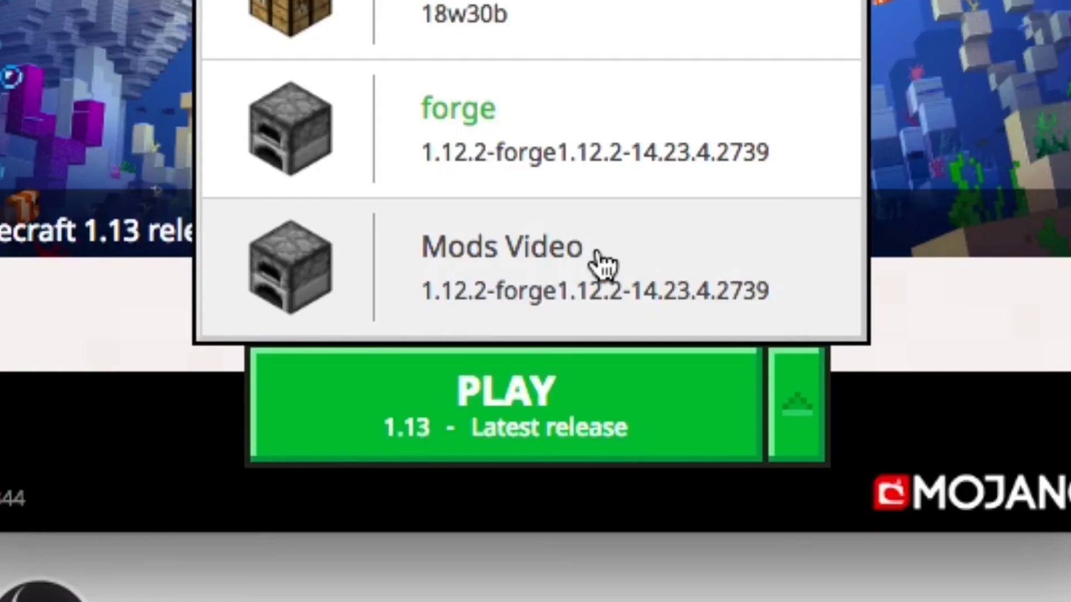
pyautogui.click(609, 373)
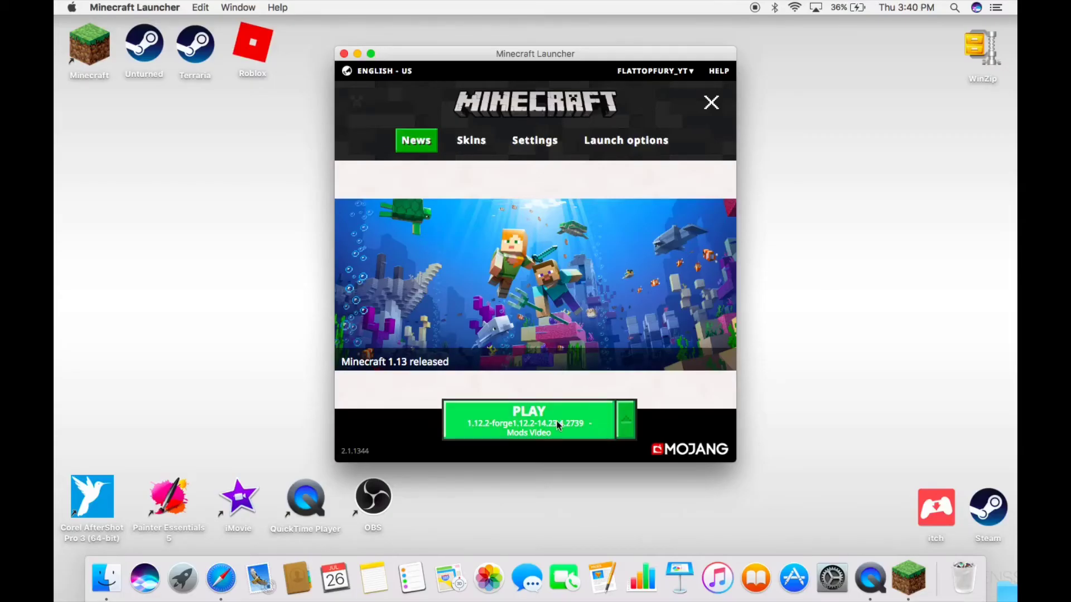
pyautogui.click(559, 425)
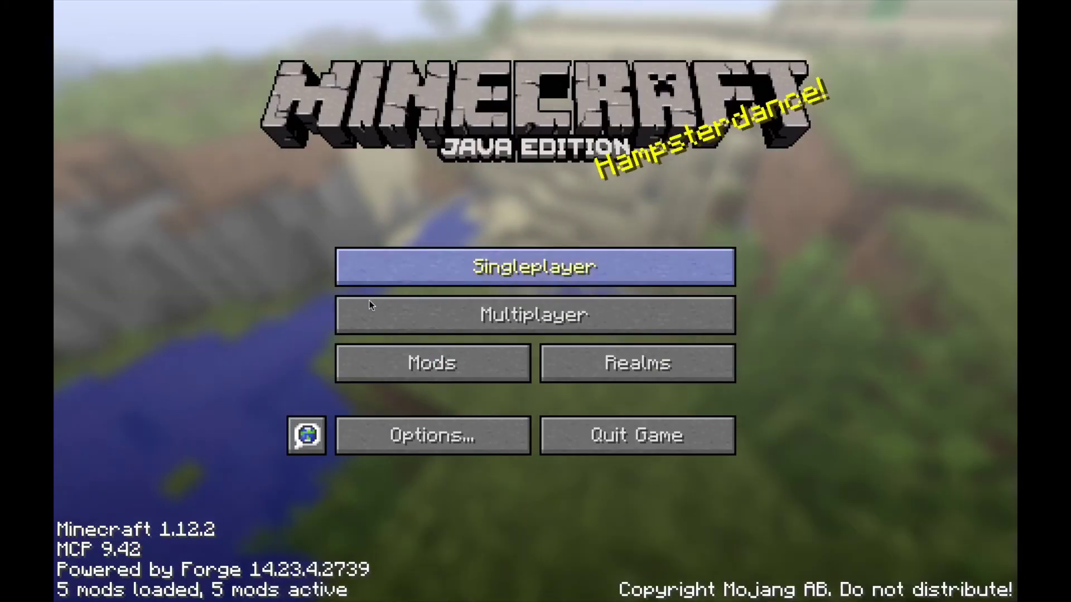
# Check the Mods list for Dungeon Mods 5.1.0, then return to the main menu.
pyautogui.click(425, 370)
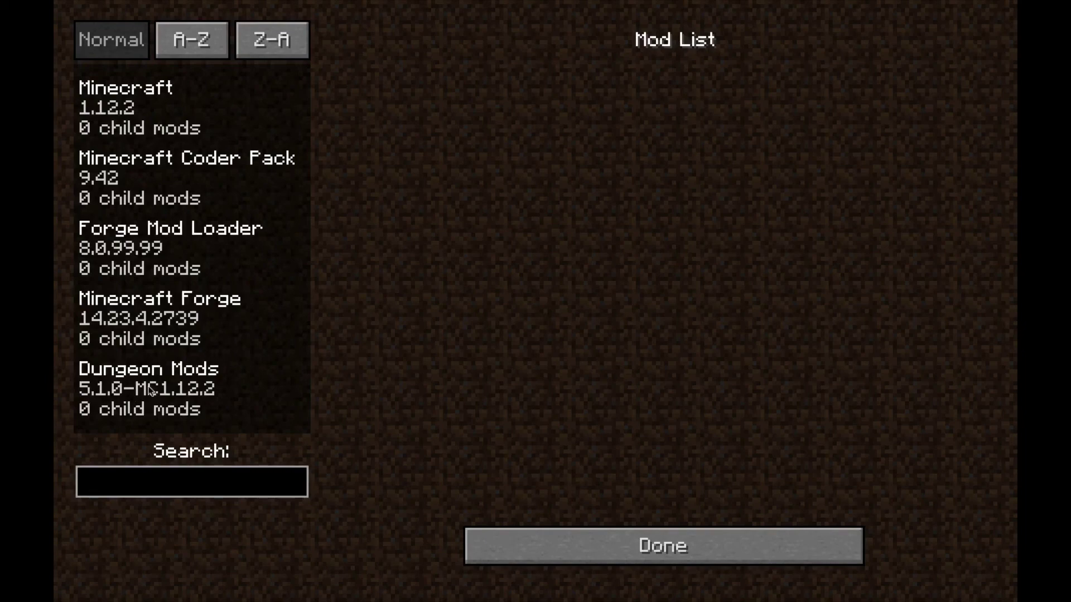
pyautogui.click(743, 538)
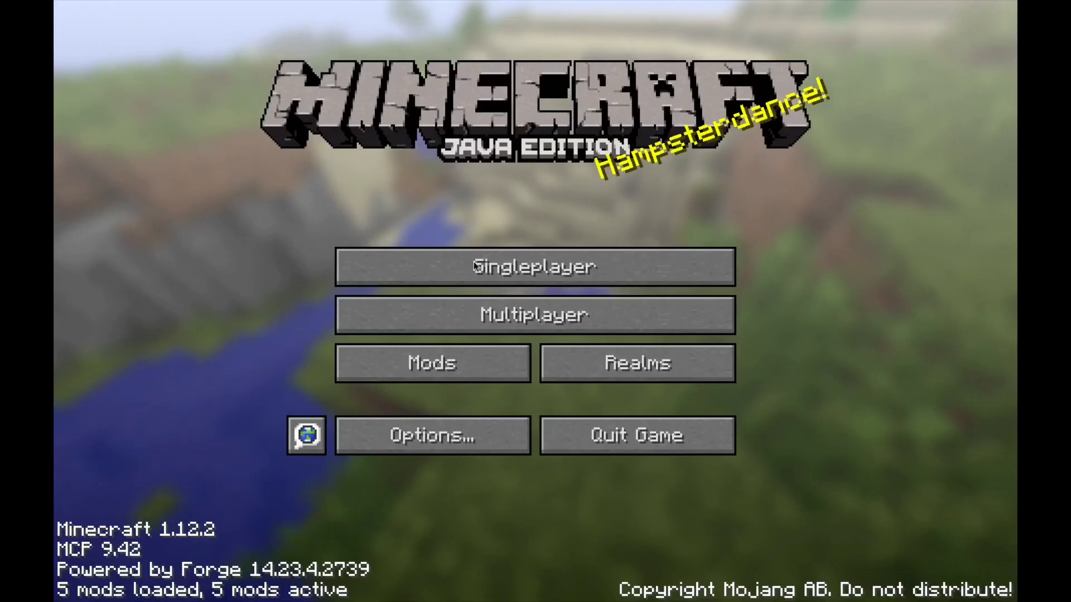
# Create a new Creative world named 'test' with cheats allowed.
pyautogui.click(484, 270)
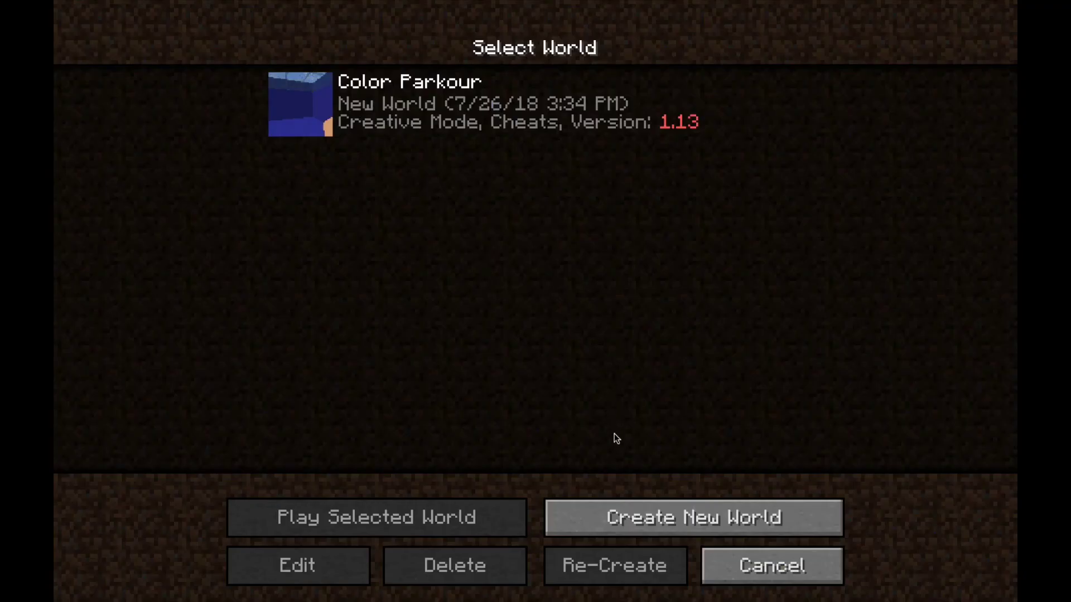
pyautogui.click(649, 496)
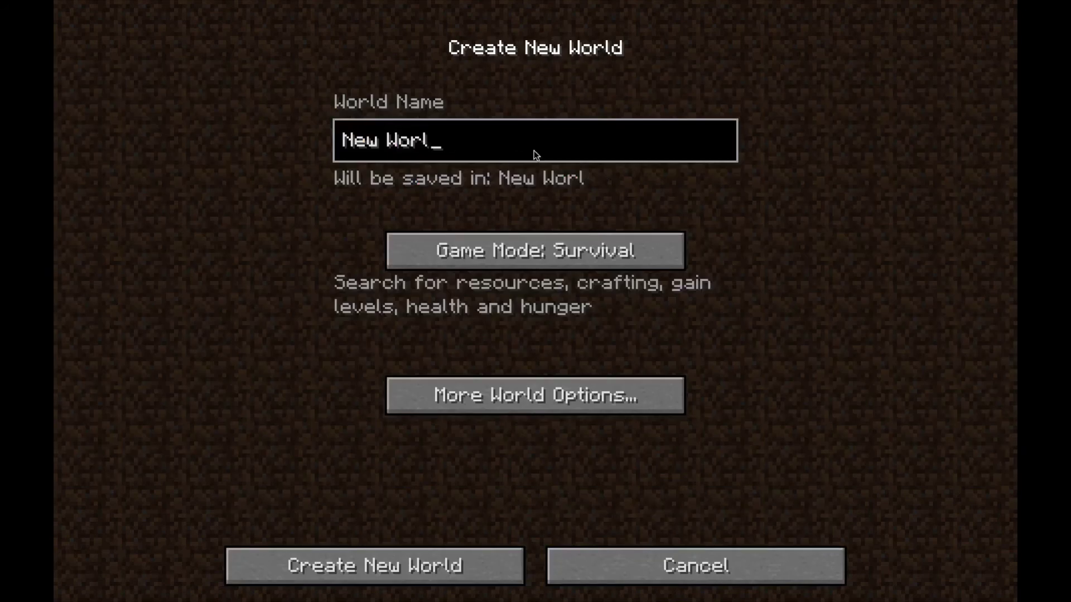
pyautogui.press('BackSpace')
pyautogui.press('BackSpace')
pyautogui.press('BackSpace')
pyautogui.write('test')
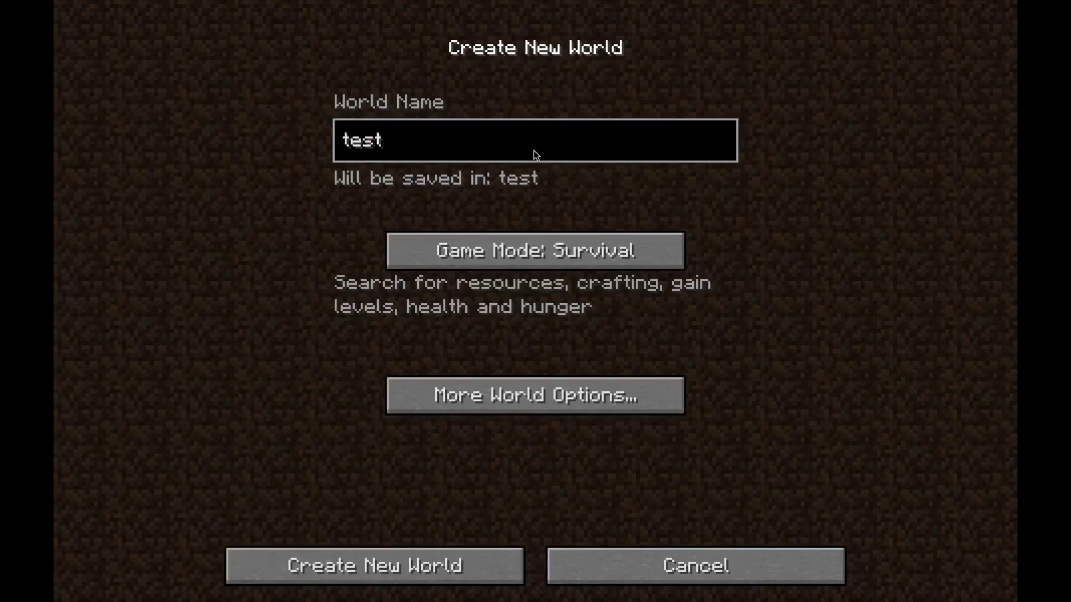
pyautogui.click(583, 243)
pyautogui.click(582, 243)
pyautogui.click(535, 390)
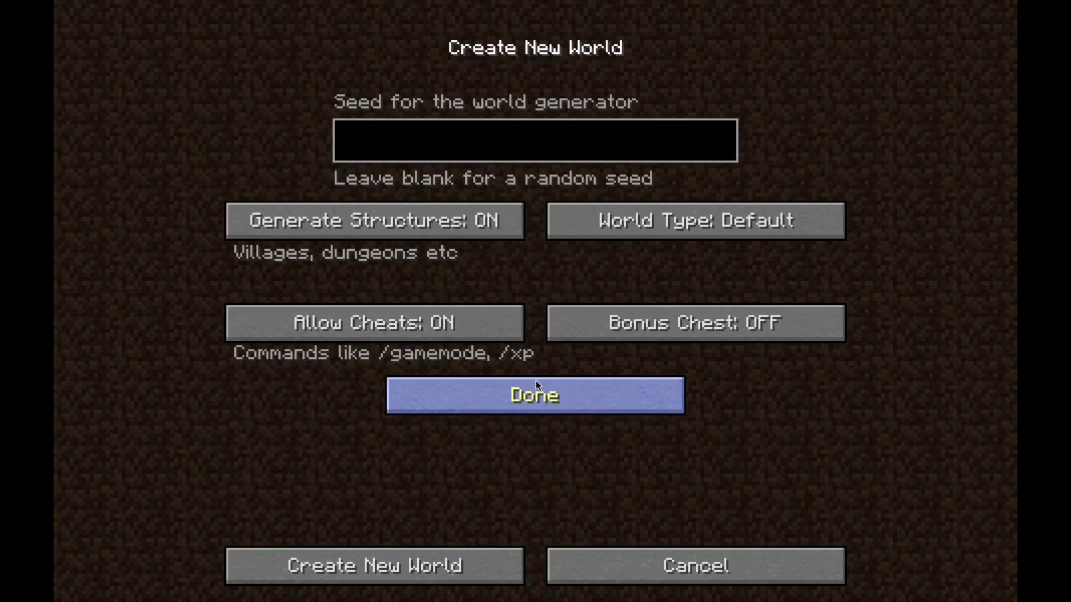
pyautogui.click(552, 394)
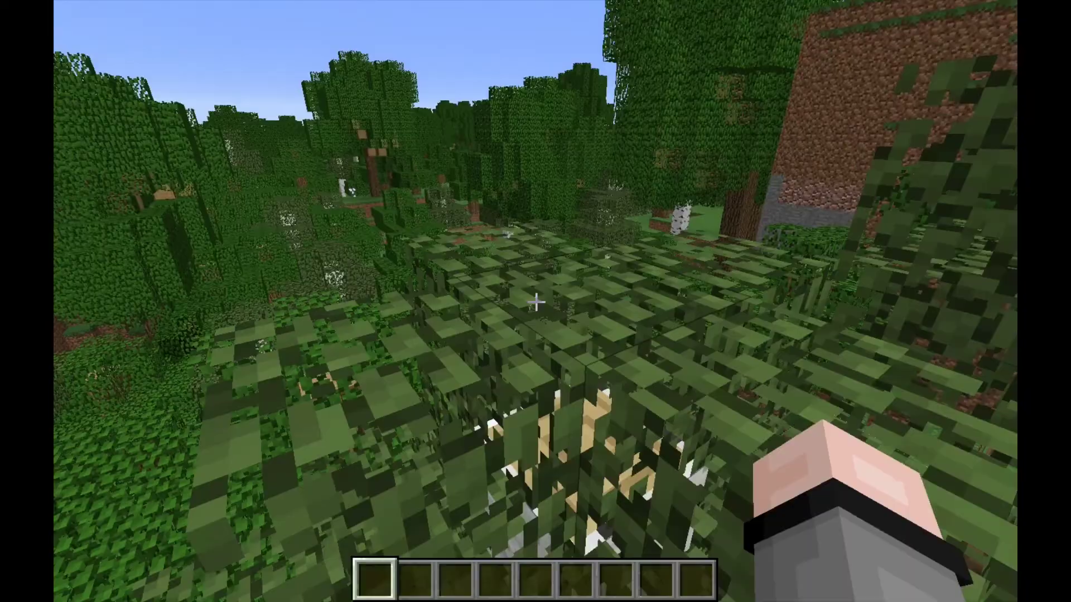
# Browse the creative inventory to the Miscellaneous tab's Dungeon Mobs spawn eggs.
pyautogui.press('e')
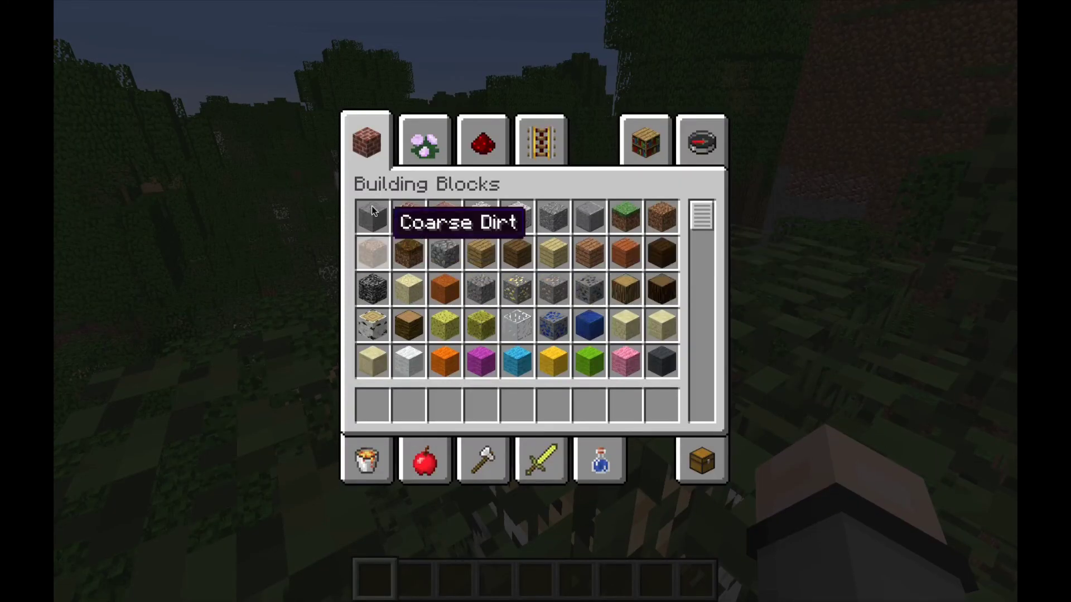
pyautogui.scroll(-15, 533, 241)
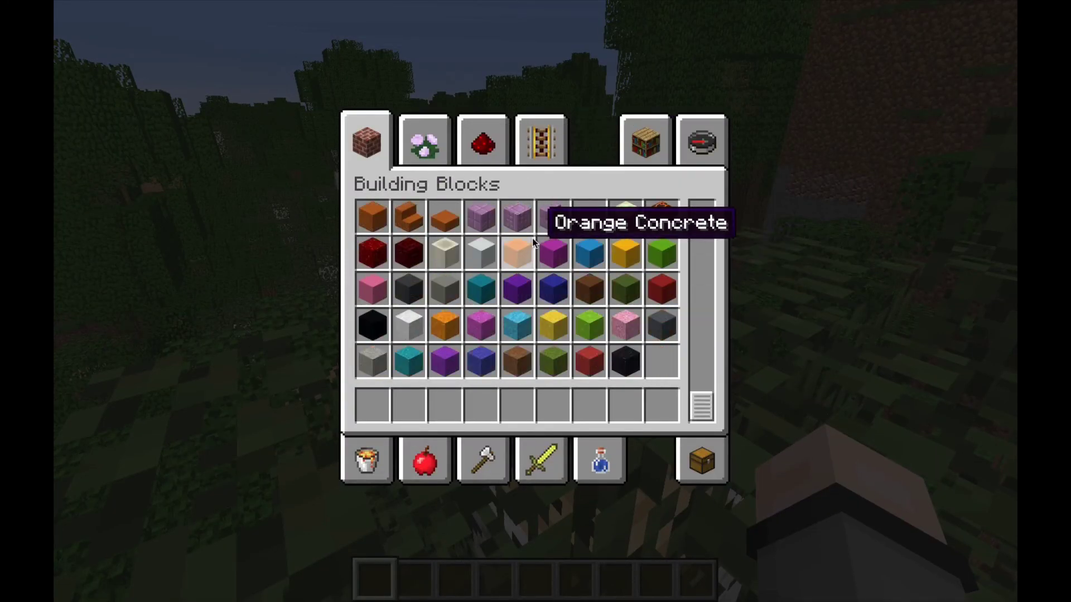
pyautogui.click(429, 146)
pyautogui.scroll(-10, 573, 248)
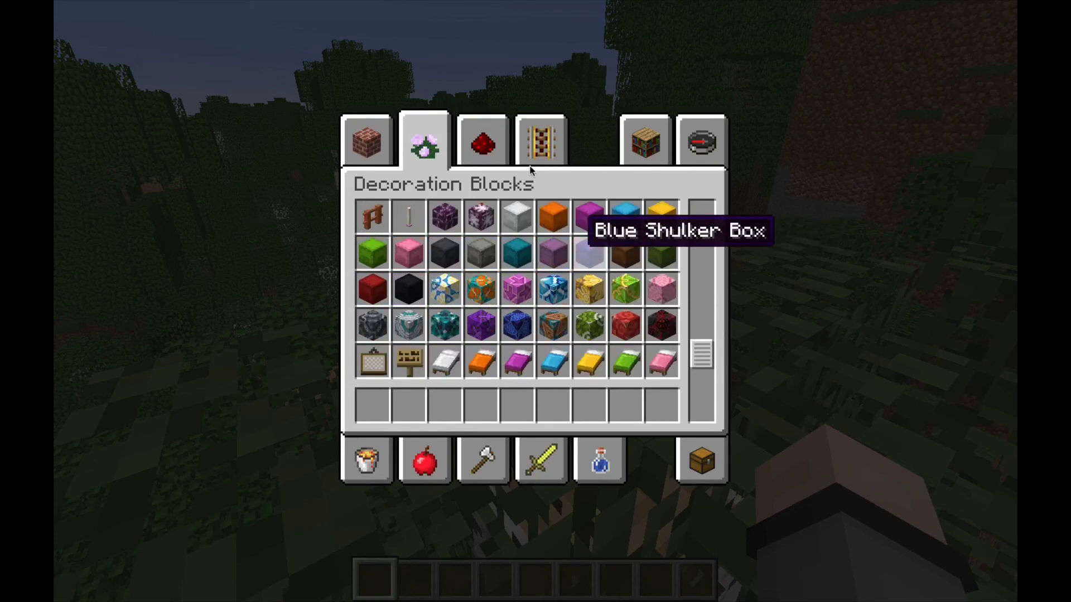
pyautogui.click(504, 136)
pyautogui.click(539, 142)
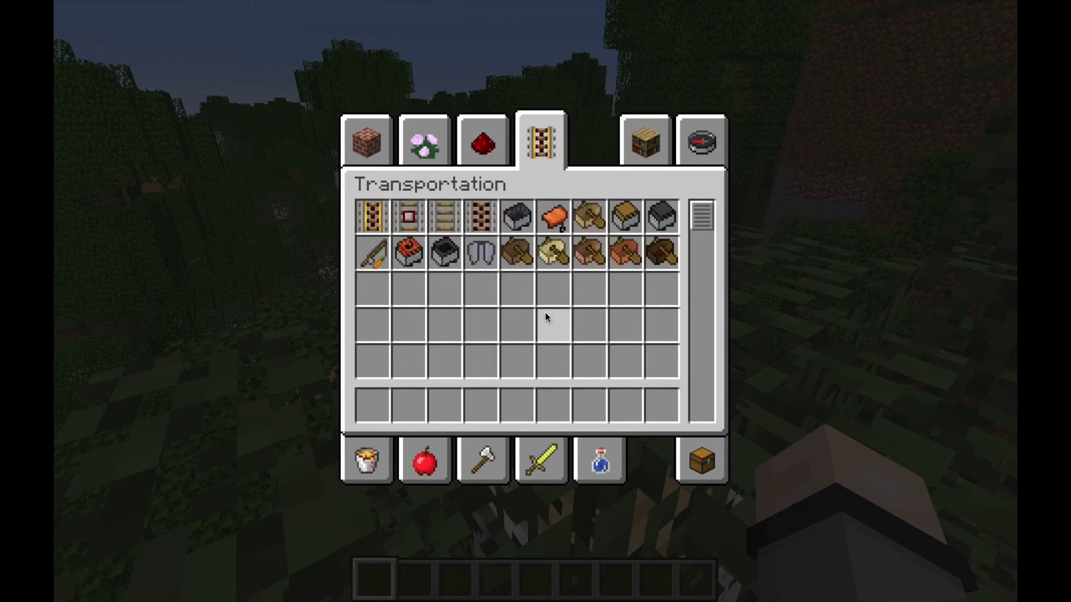
pyautogui.click(366, 469)
pyautogui.scroll(-10, 527, 334)
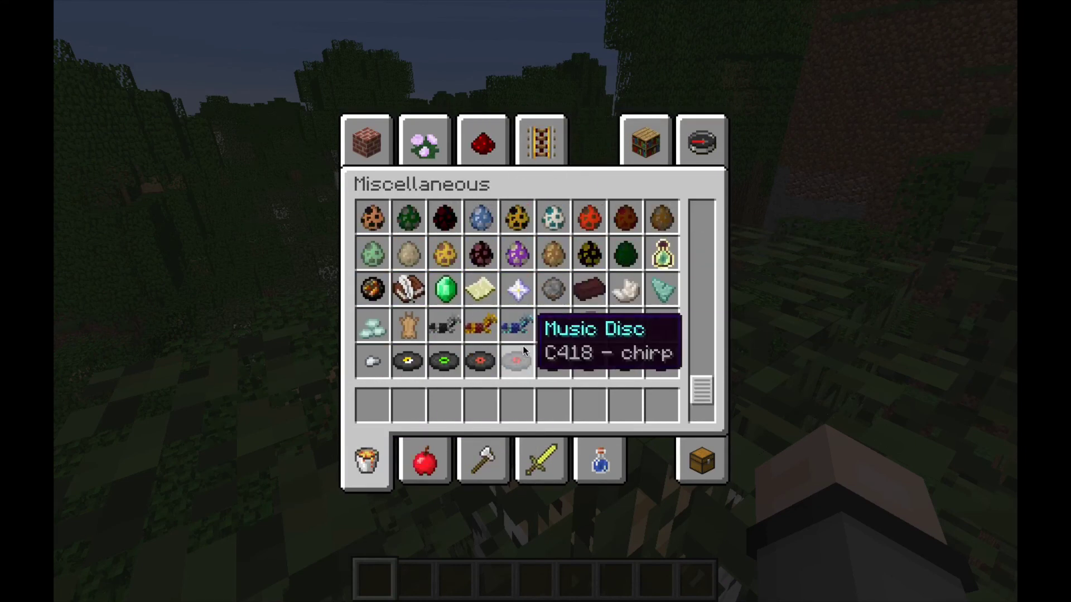
pyautogui.scroll(3, 703, 357)
pyautogui.scroll(4, 614, 321)
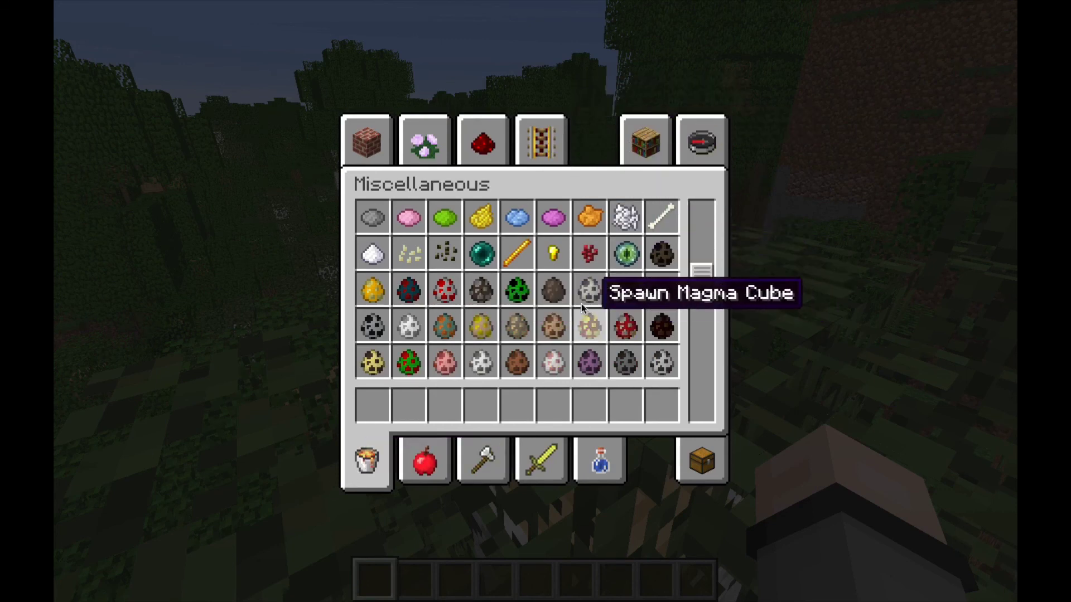
pyautogui.scroll(-3, 581, 304)
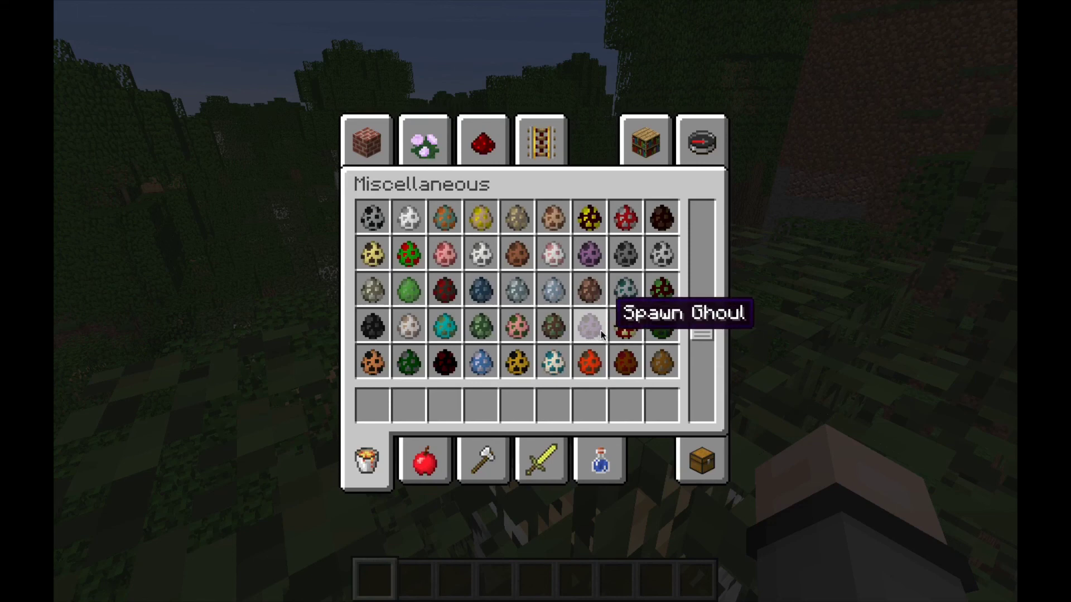
# Stock the hotbar with 64-stacks of Ghoul, Beholder, Troll and other Dungeon Mobs eggs.
pyautogui.keyDown('shift'); pyautogui.click(602, 326); pyautogui.keyUp('shift')
pyautogui.keyDown('shift'); pyautogui.click(619, 326); pyautogui.keyUp('shift')
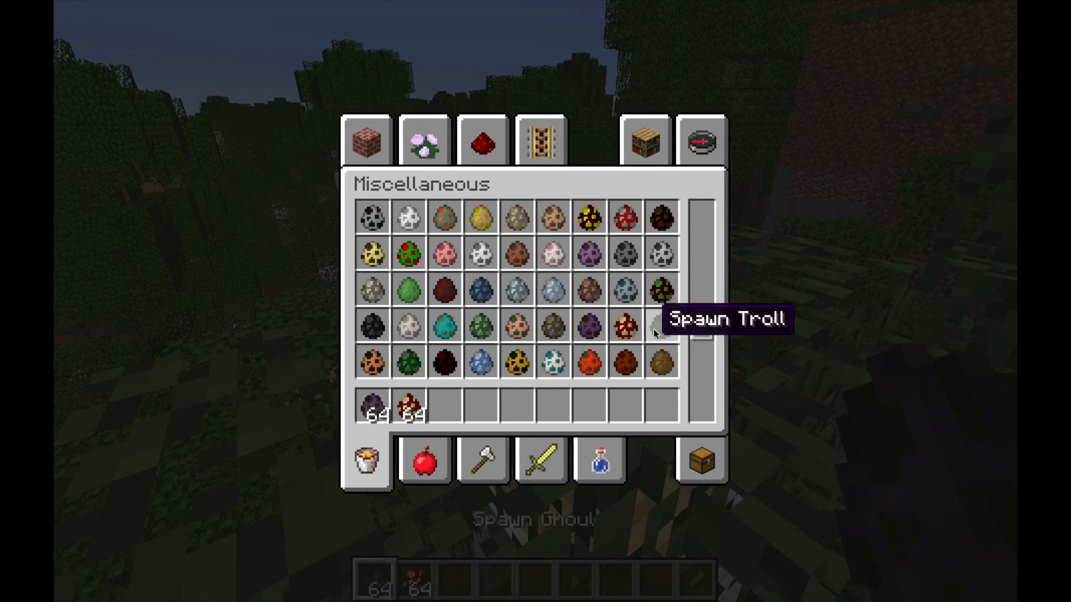
pyautogui.keyDown('shift'); pyautogui.click(653, 329); pyautogui.keyUp('shift')
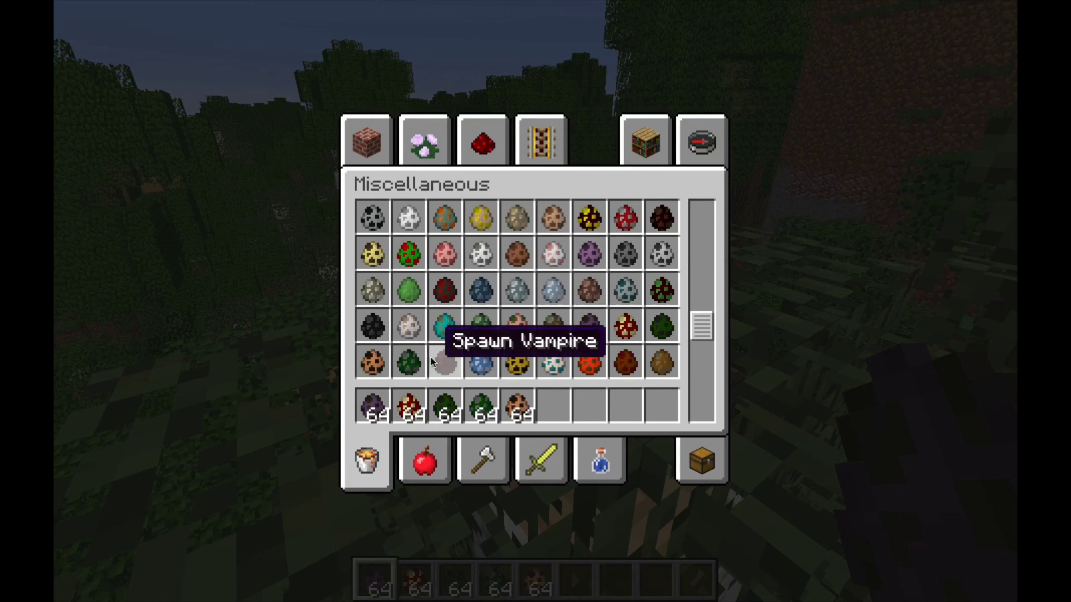
pyautogui.keyDown('shift'); pyautogui.click(431, 361); pyautogui.keyUp('shift')
pyautogui.keyDown('shift'); pyautogui.click(517, 362); pyautogui.keyUp('shift')
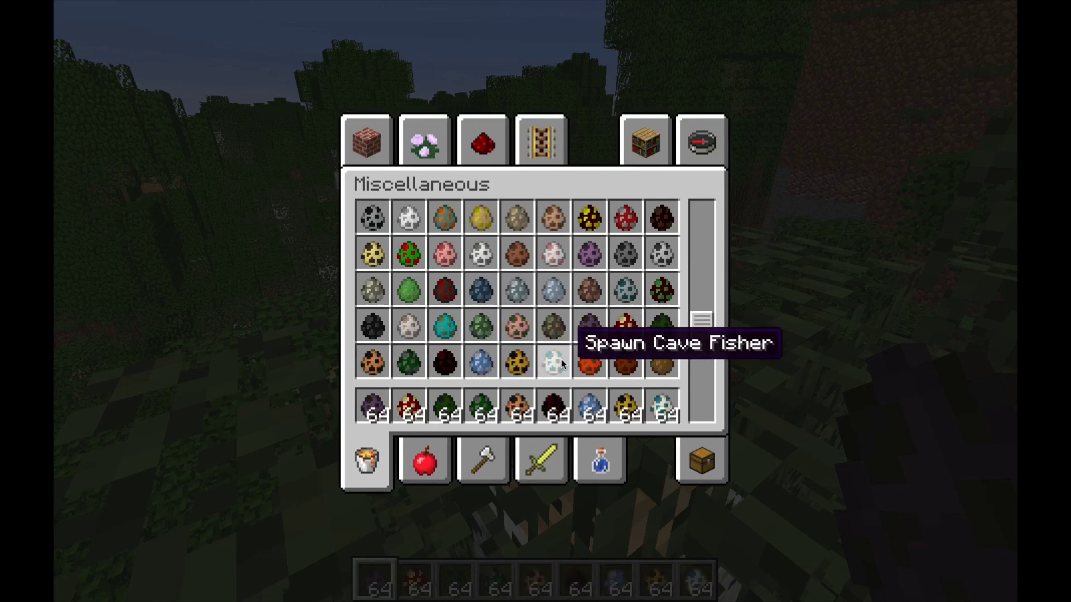
pyautogui.press('e')
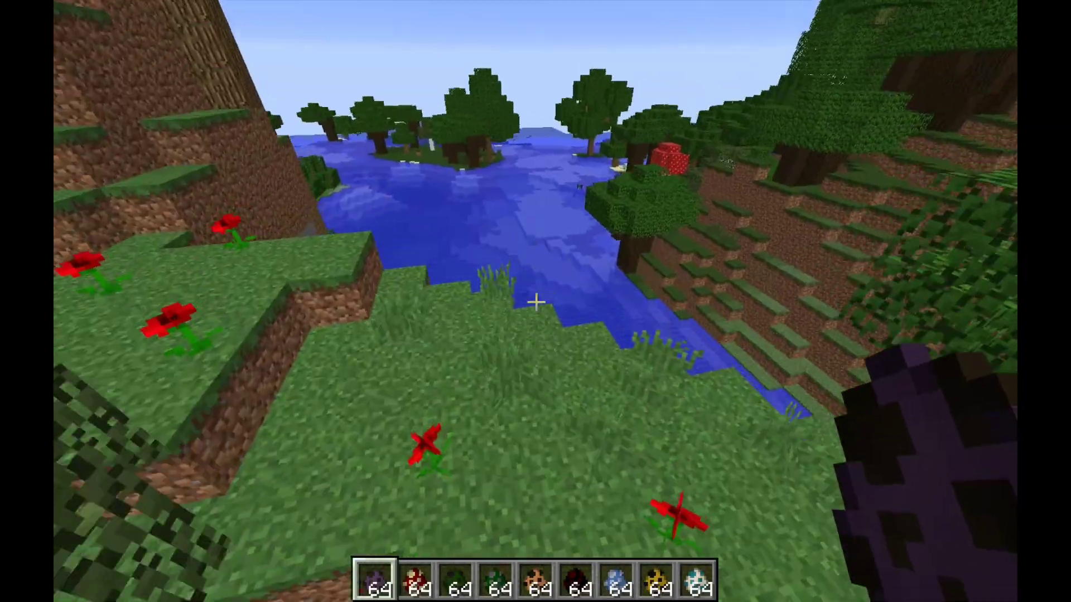
# Spawn a purple mob and a Beholder on the grass, then hit the Beholder.
pyautogui.rightClick(536, 302)
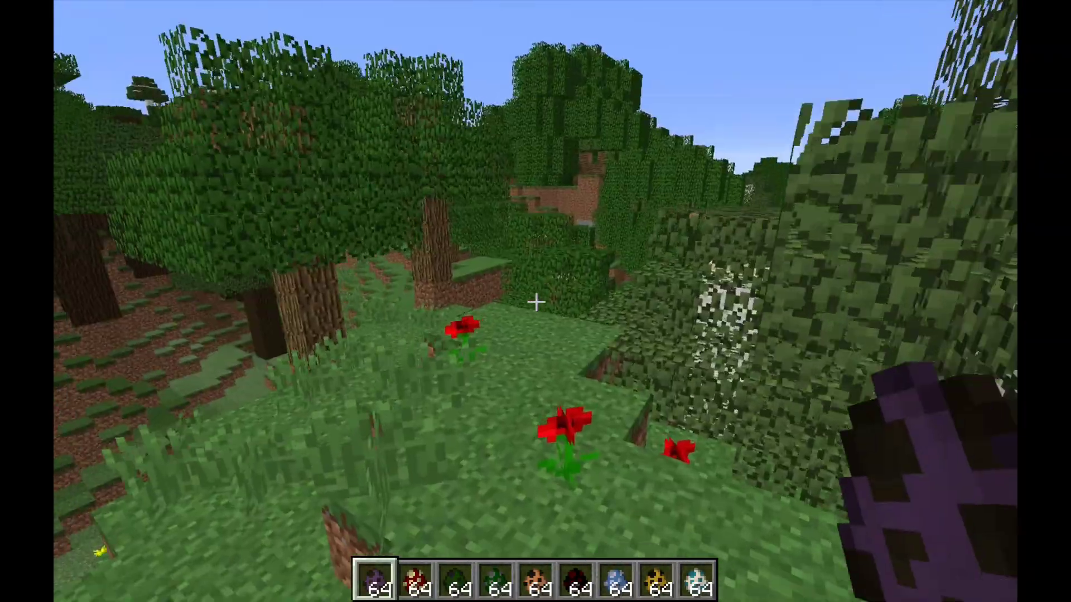
pyautogui.scroll(-3, 535, 301)
pyautogui.scroll(2, 535, 301)
pyautogui.press('space')
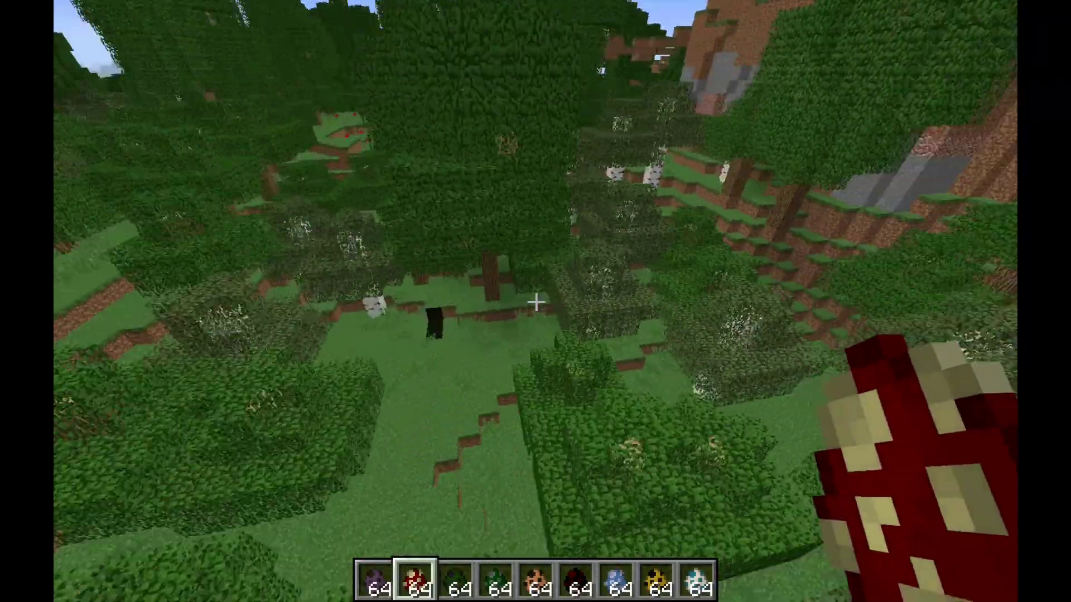
pyautogui.rightClick(535, 302)
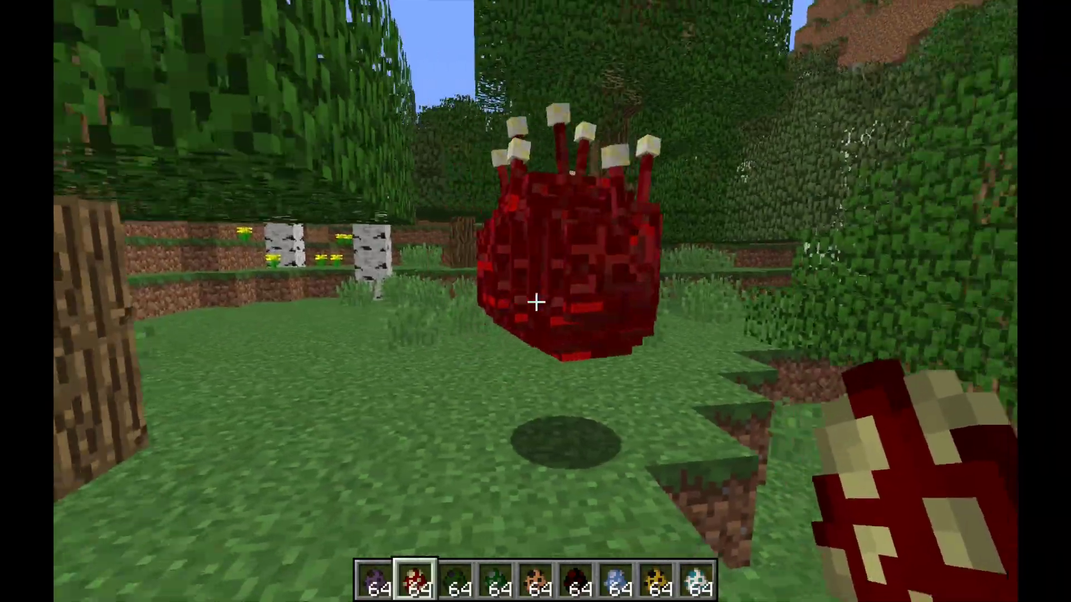
pyautogui.scroll(1, 536, 302)
pyautogui.scroll(-1, 536, 302)
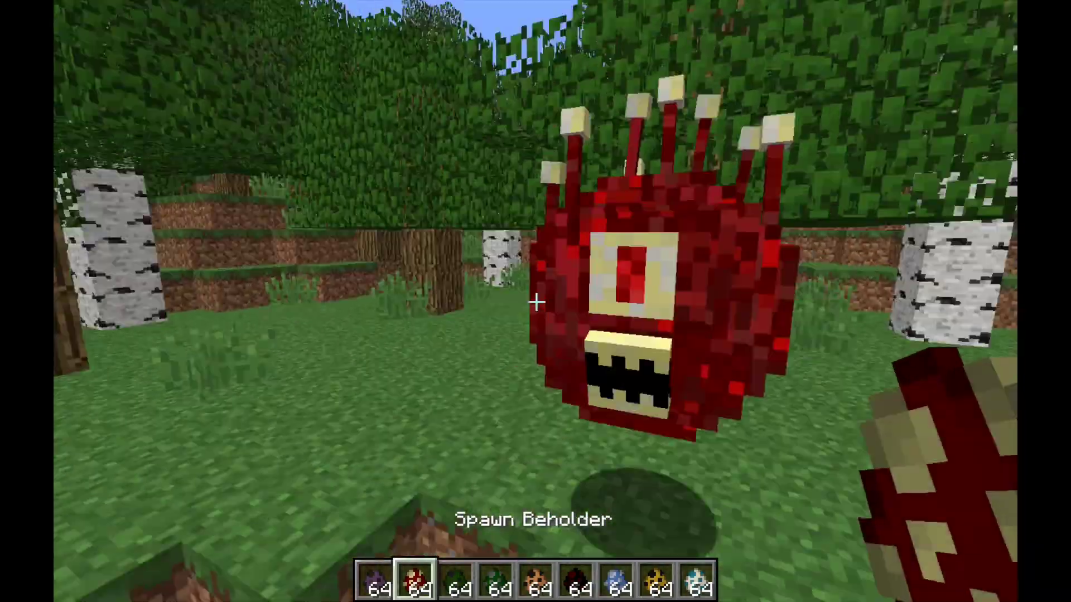
pyautogui.click(536, 301)
# Spawn a Troll, Manticore and Cave Fisher, then fly up and view in third person.
pyautogui.scroll(-1, 535, 301)
pyautogui.rightClick(535, 302)
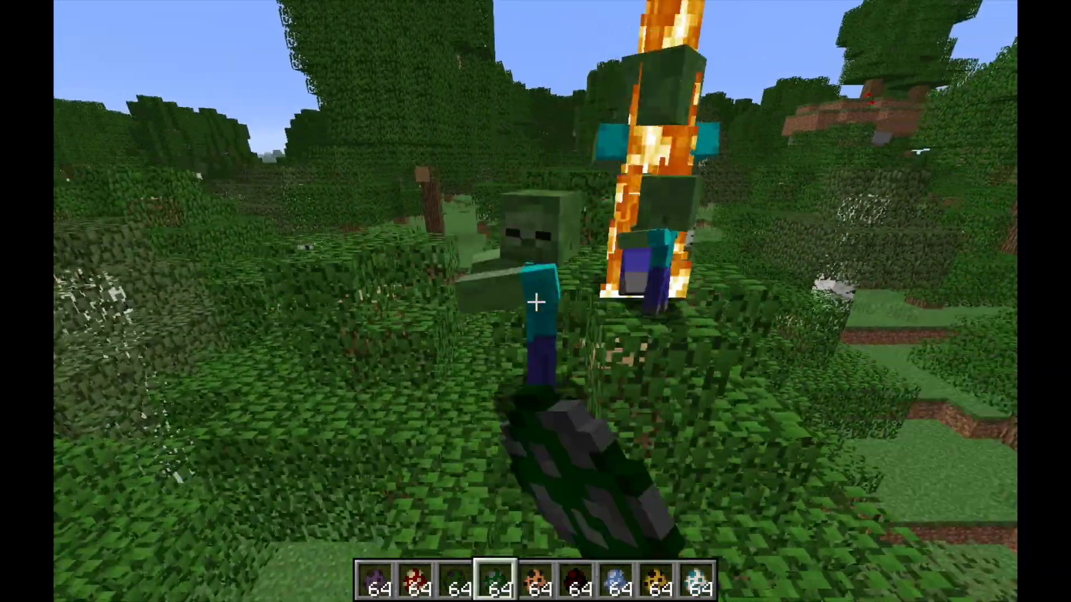
pyautogui.scroll(-2, 536, 302)
pyautogui.scroll(1, 535, 301)
pyautogui.rightClick(535, 301)
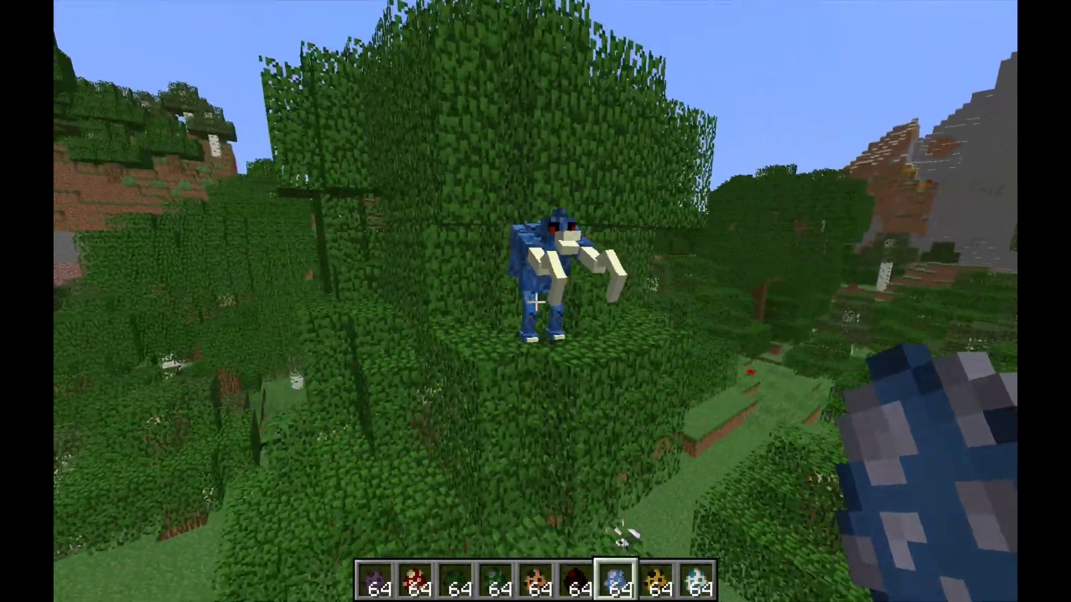
pyautogui.scroll(-1, 536, 302)
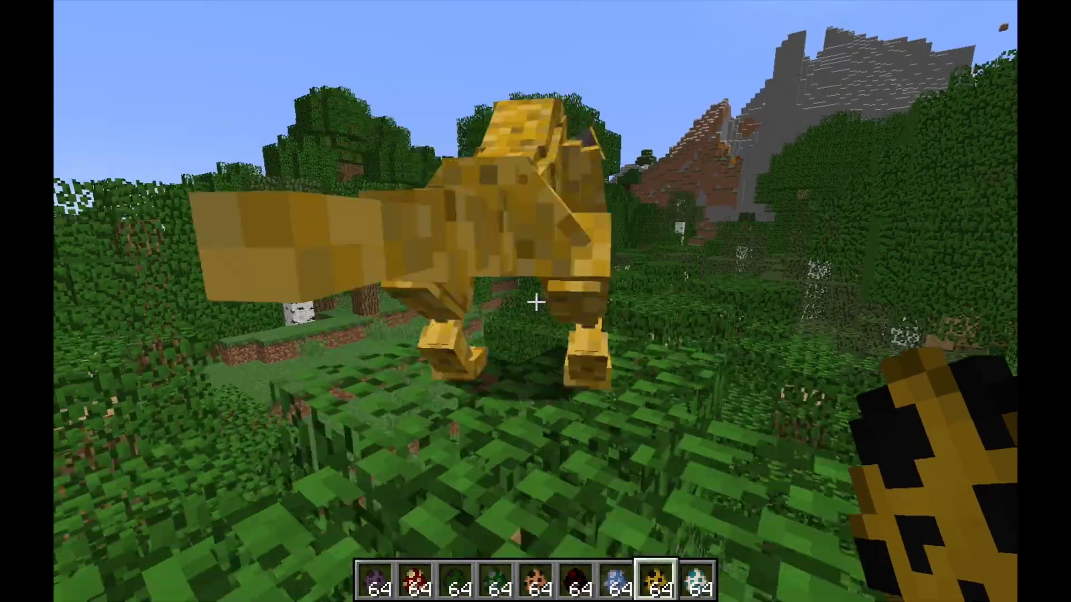
pyautogui.scroll(-1, 535, 302)
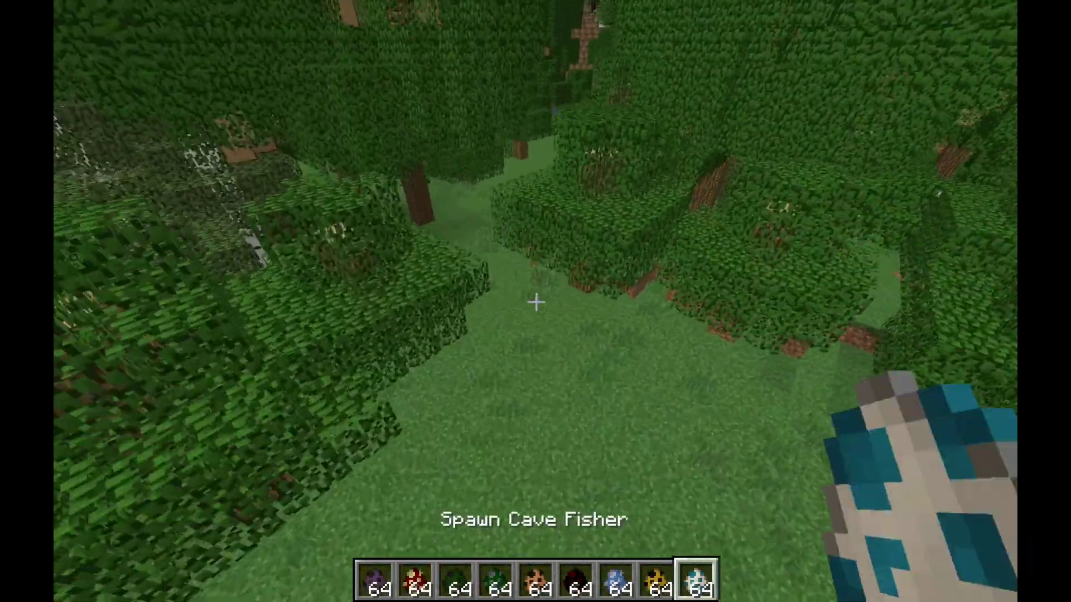
pyautogui.rightClick(536, 302)
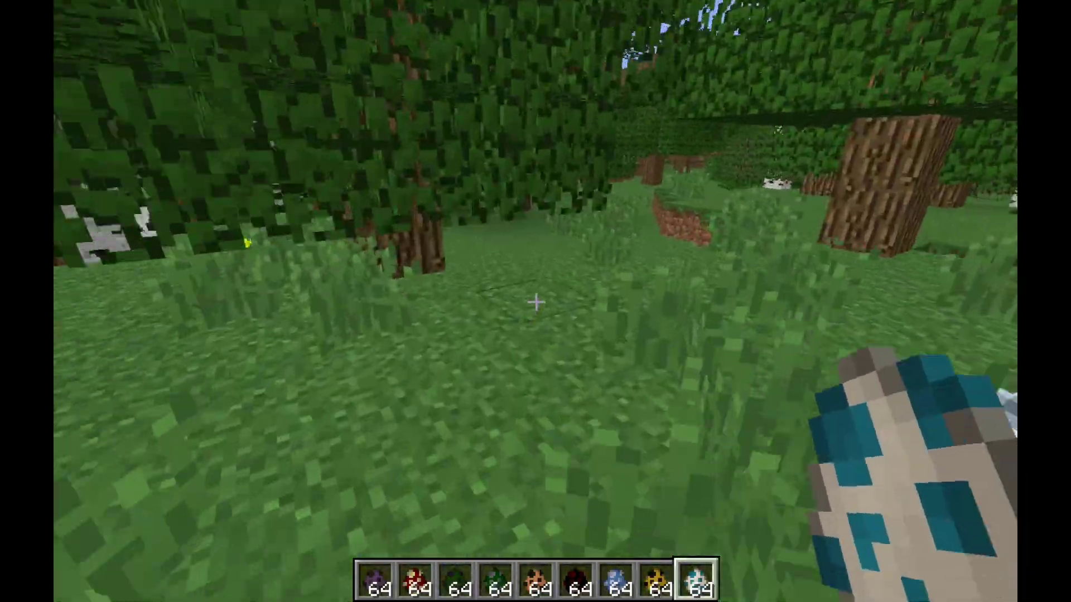
pyautogui.press('w')
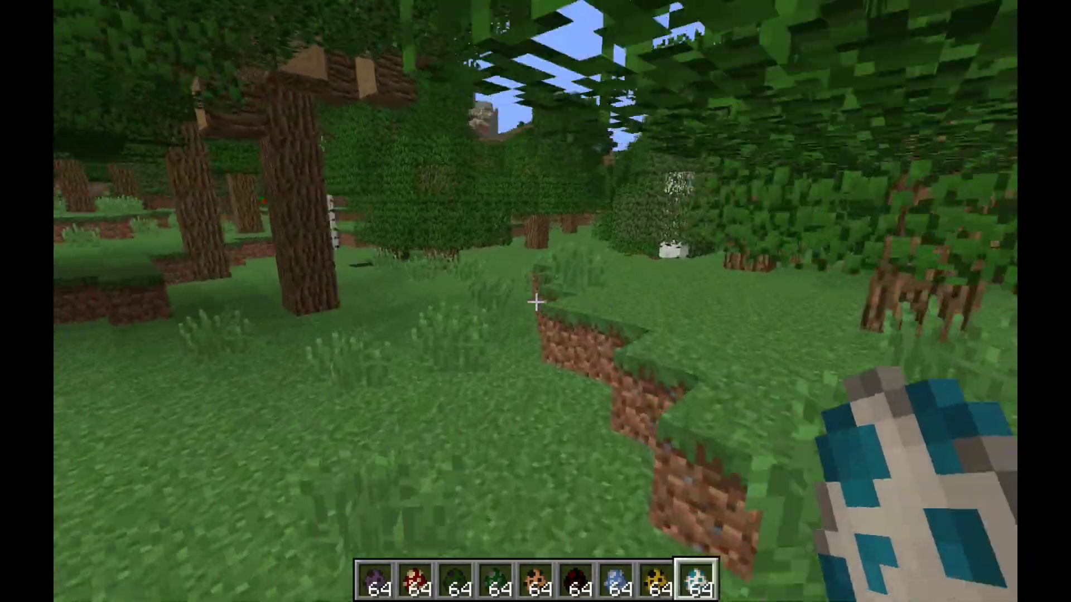
pyautogui.press('space')
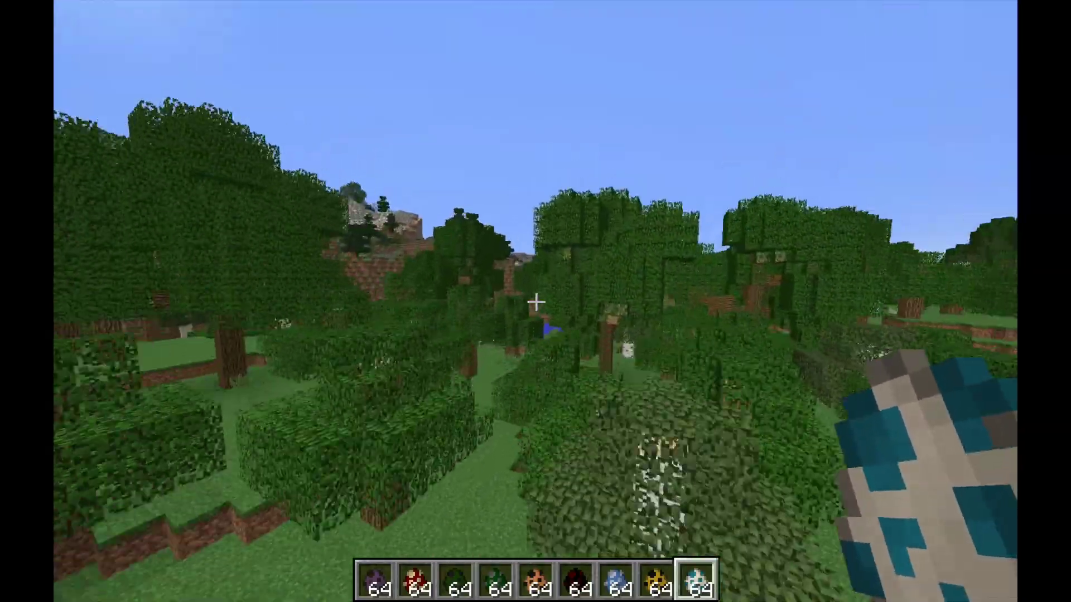
pyautogui.press('F5')
pyautogui.press('F5')
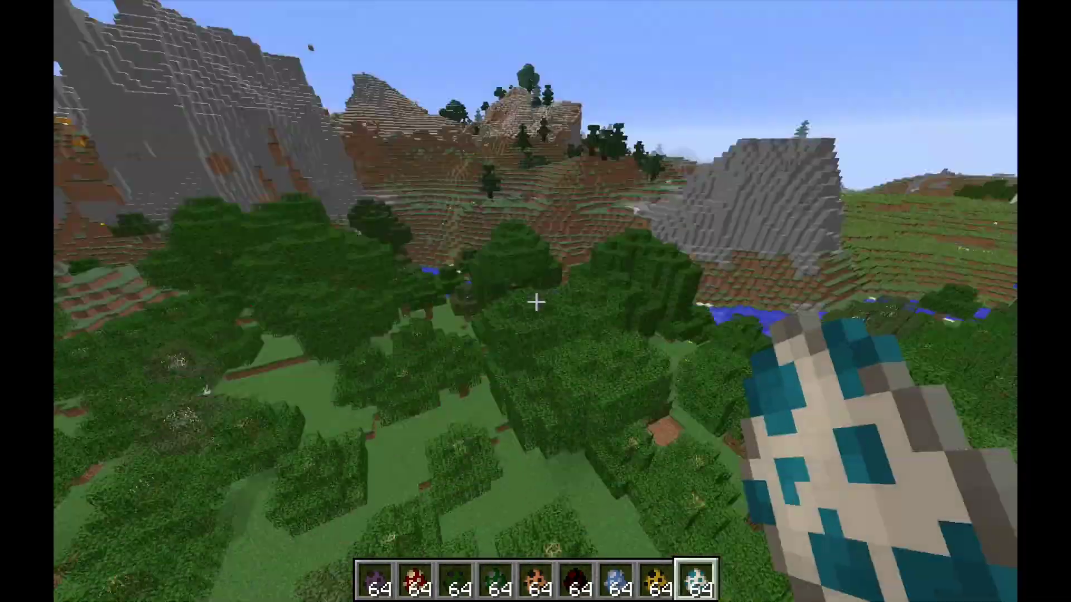
# Spawn a Cave Fisher and several other Dungeon Mobs into the forest, cycling through the hotbar eggs.
pyautogui.rightClick(535, 302)
pyautogui.scroll(4, 536, 302)
pyautogui.rightClick(536, 302)
pyautogui.scroll(1, 535, 302)
pyautogui.rightClick(535, 302)
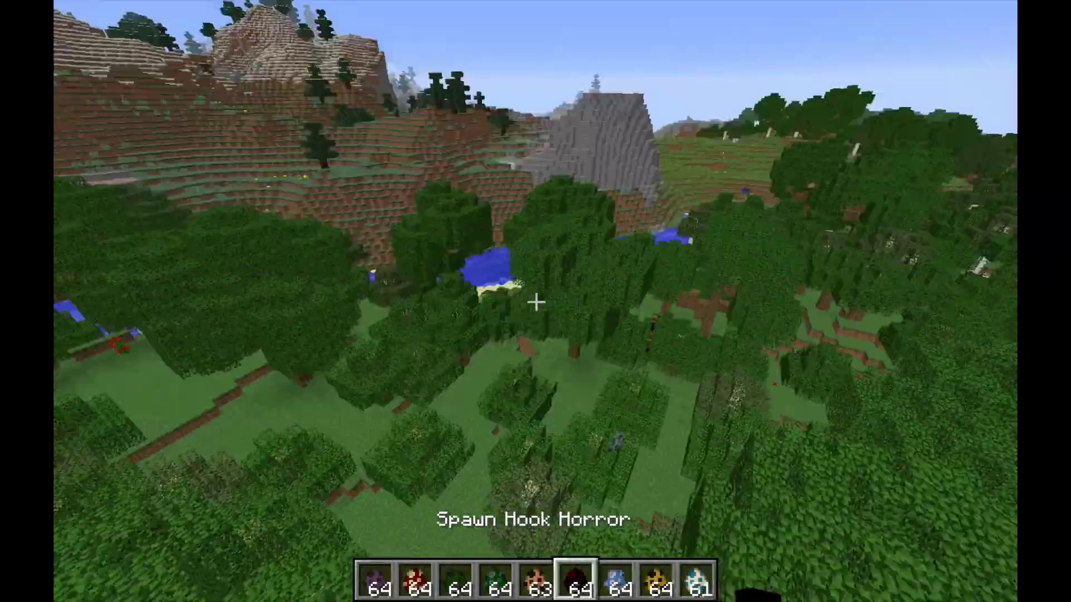
pyautogui.scroll(-2, 535, 301)
pyautogui.rightClick(536, 302)
pyautogui.scroll(-3, 536, 302)
# Spawn more mobs until the Cave Fisher stack reaches 57, then switch to third-person view.
pyautogui.rightClick(535, 302)
pyautogui.rightClick(536, 302)
pyautogui.scroll(3, 536, 302)
pyautogui.rightClick(535, 301)
pyautogui.scroll(3, 536, 301)
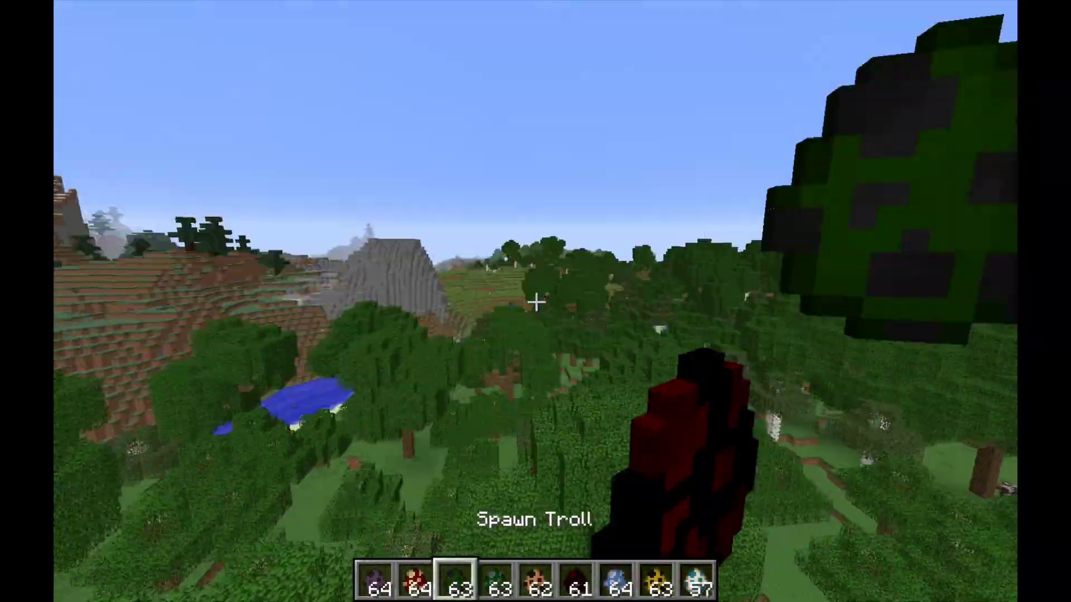
pyautogui.rightClick(535, 302)
pyautogui.scroll(-4, 535, 302)
pyautogui.rightClick(536, 301)
pyautogui.press('F5')
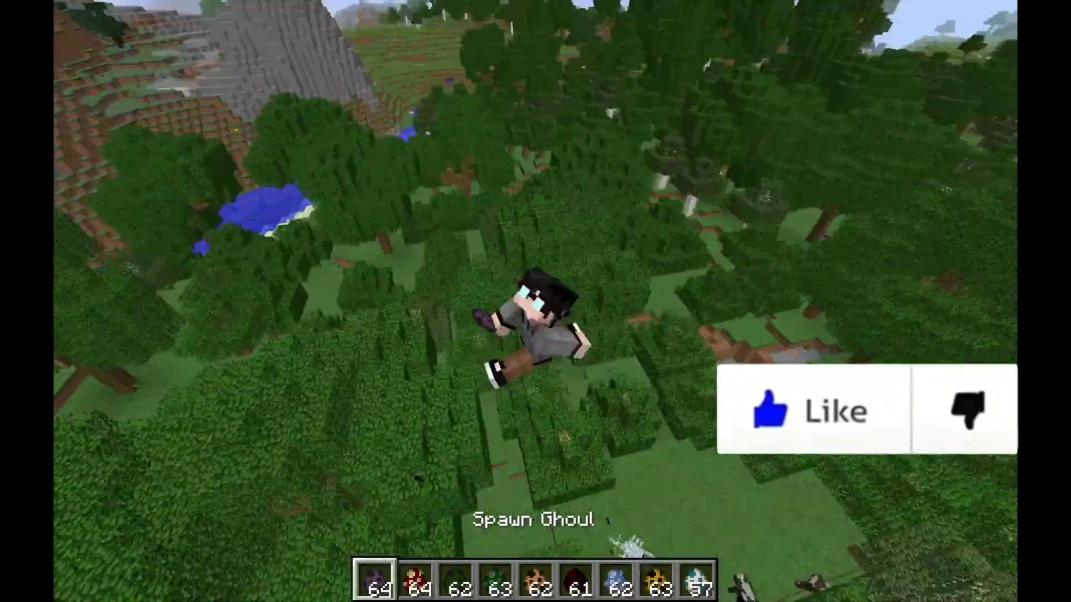